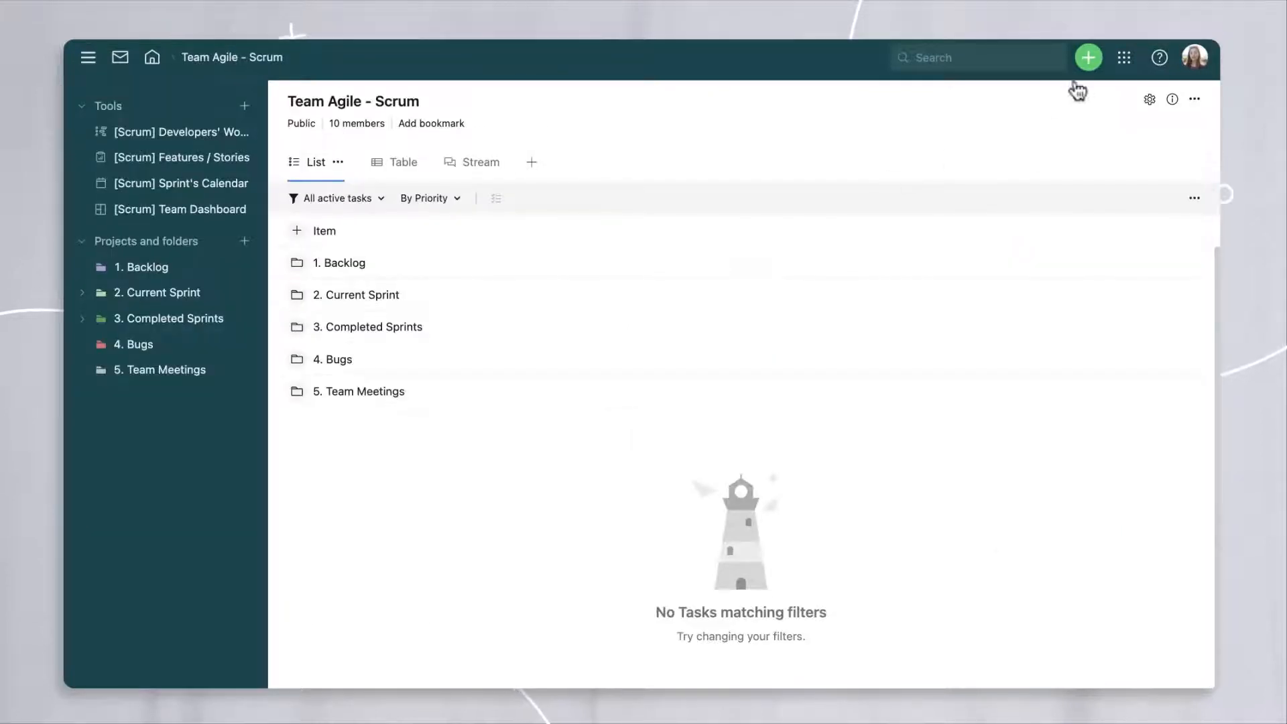
Submit the "[Scrum] Submit a product bug" request form with "Invitation link broken" as the one-sentence bug description.
left_click(1089, 59)
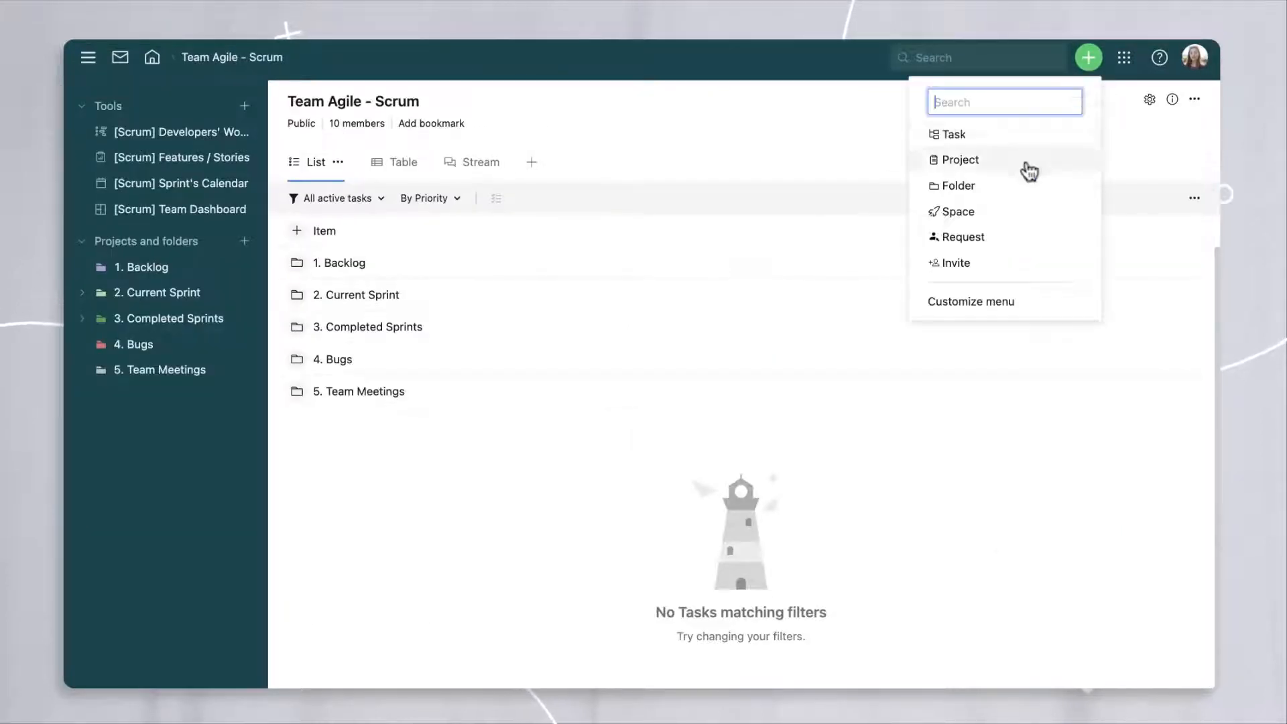
left_click(997, 242)
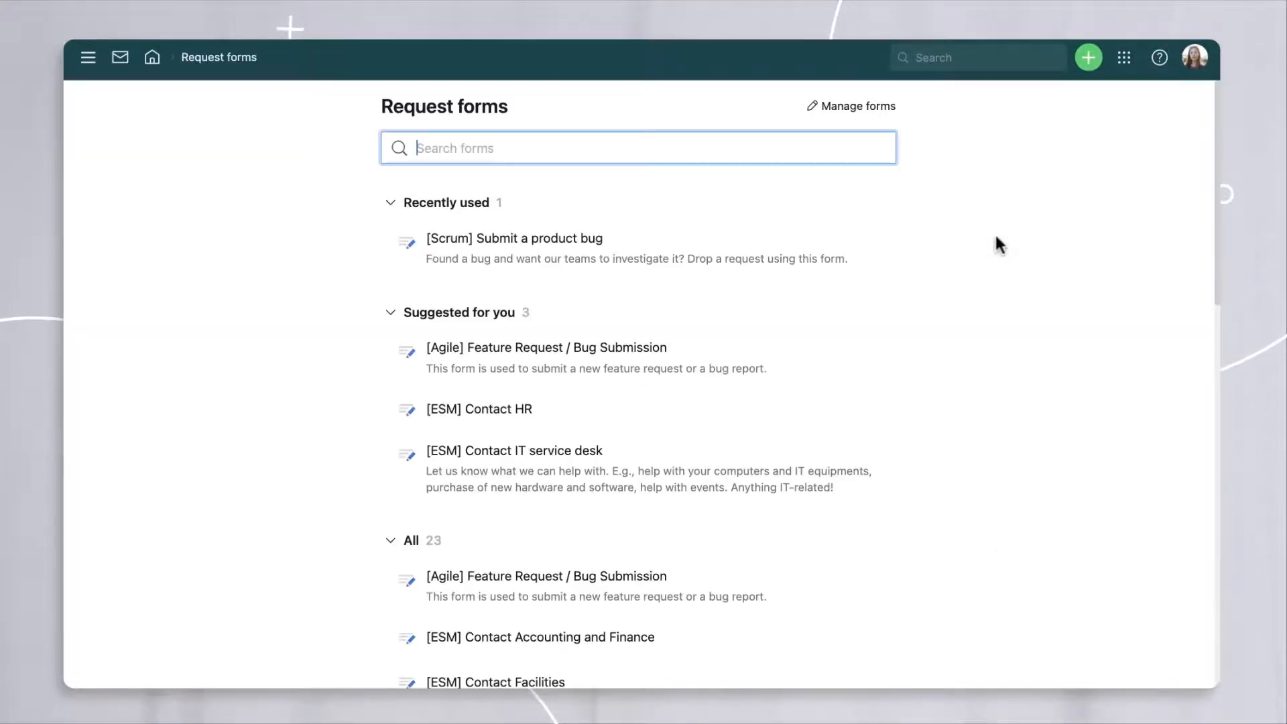
left_click(515, 248)
left_click(507, 258)
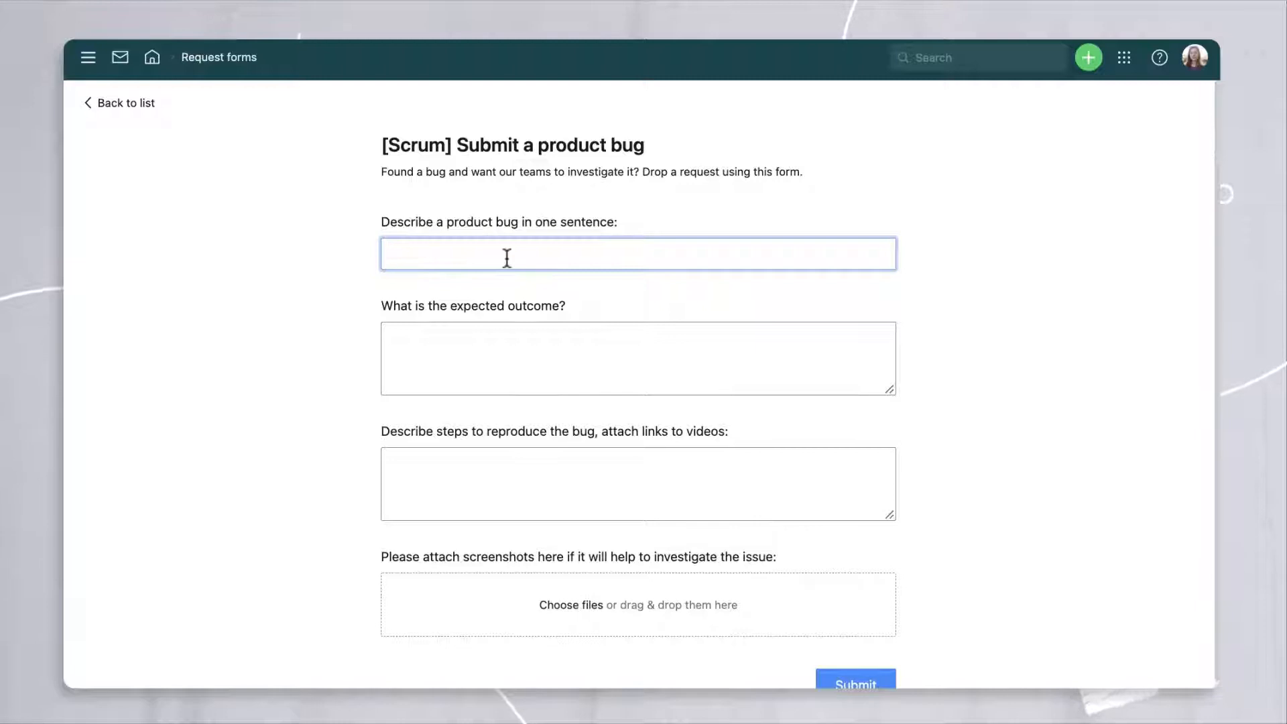
type("Invitation link broken")
scroll(537, 275, "down", 1)
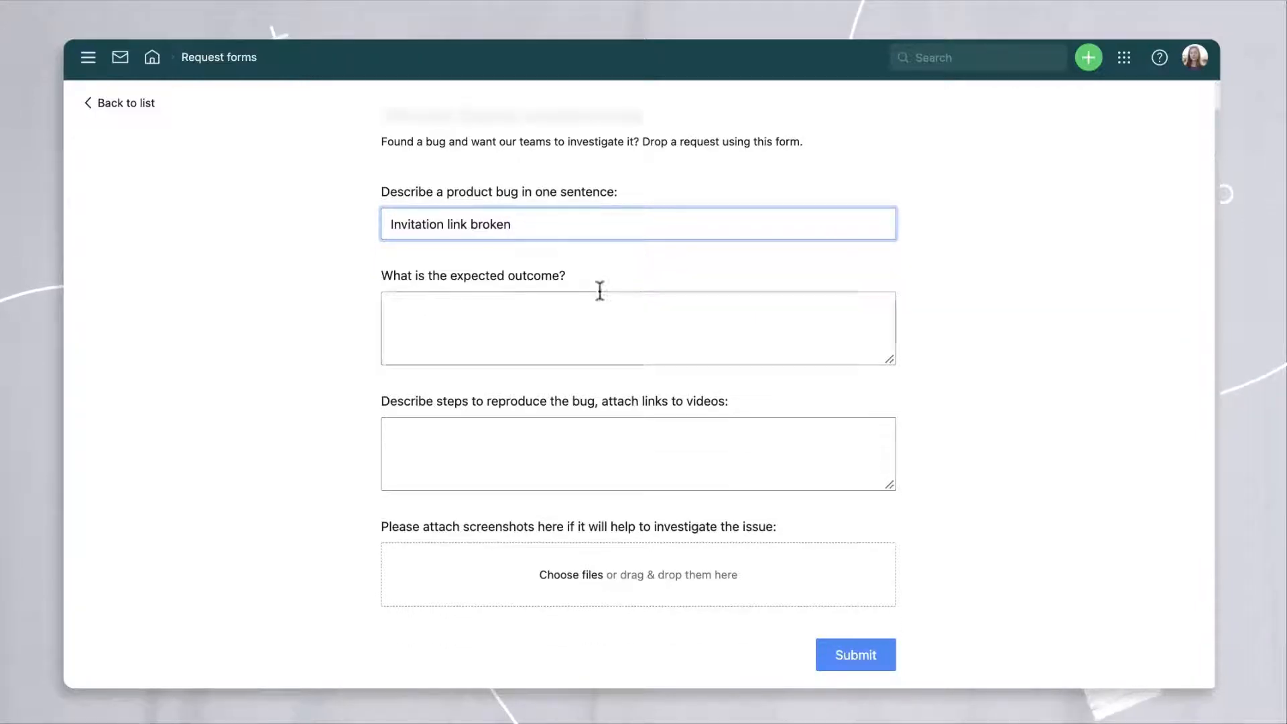
left_click(842, 654)
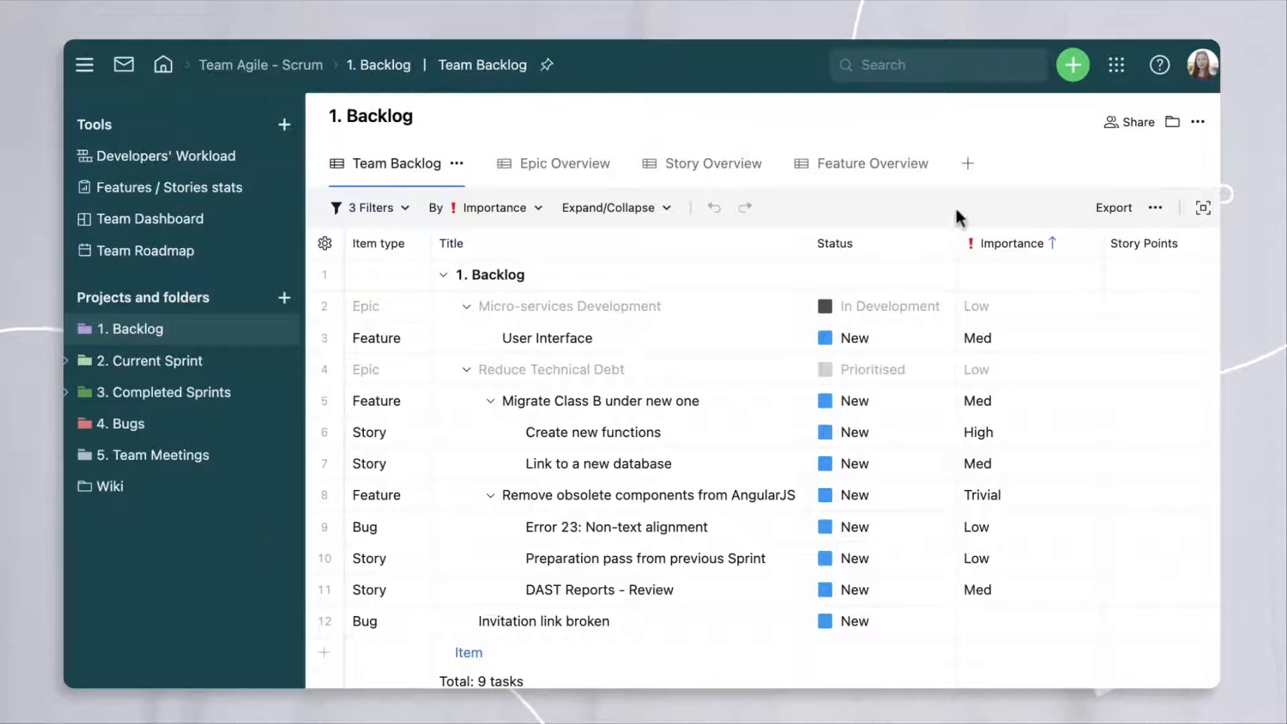
Create a public custom table view named "Hotfix" for the 1. Backlog folder.
left_click(970, 169)
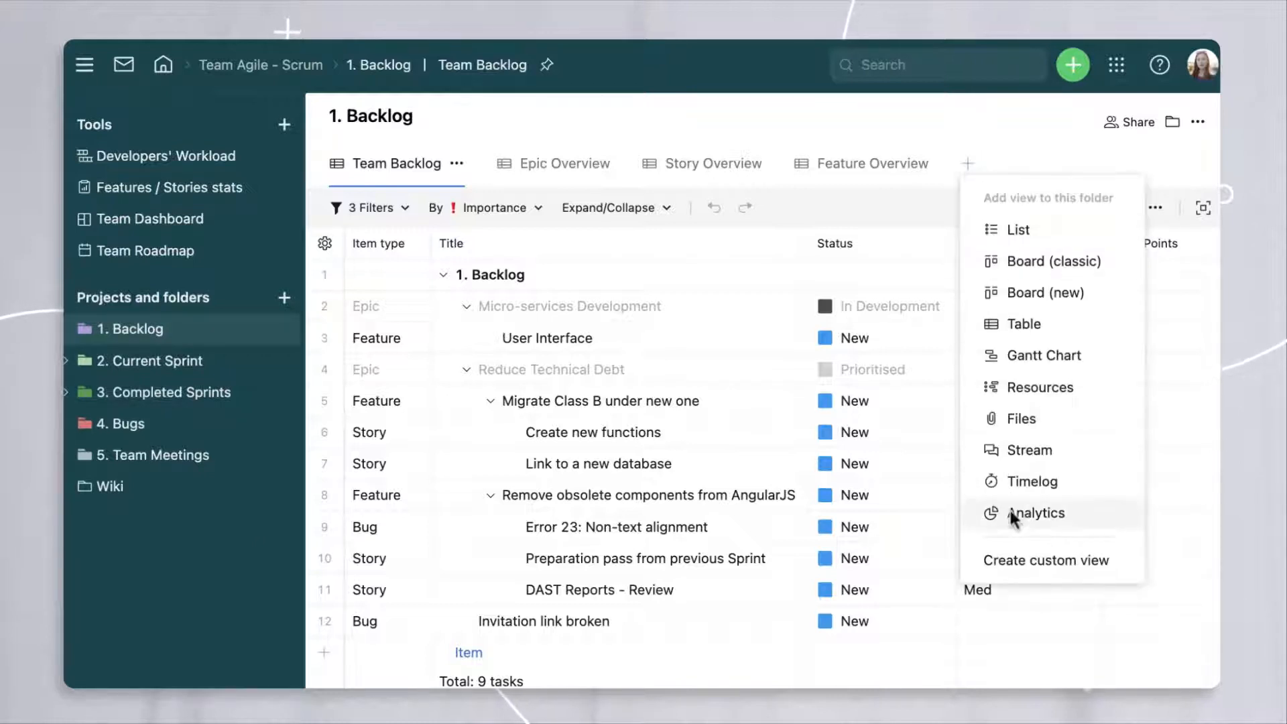
left_click(1013, 574)
type("Hotfix")
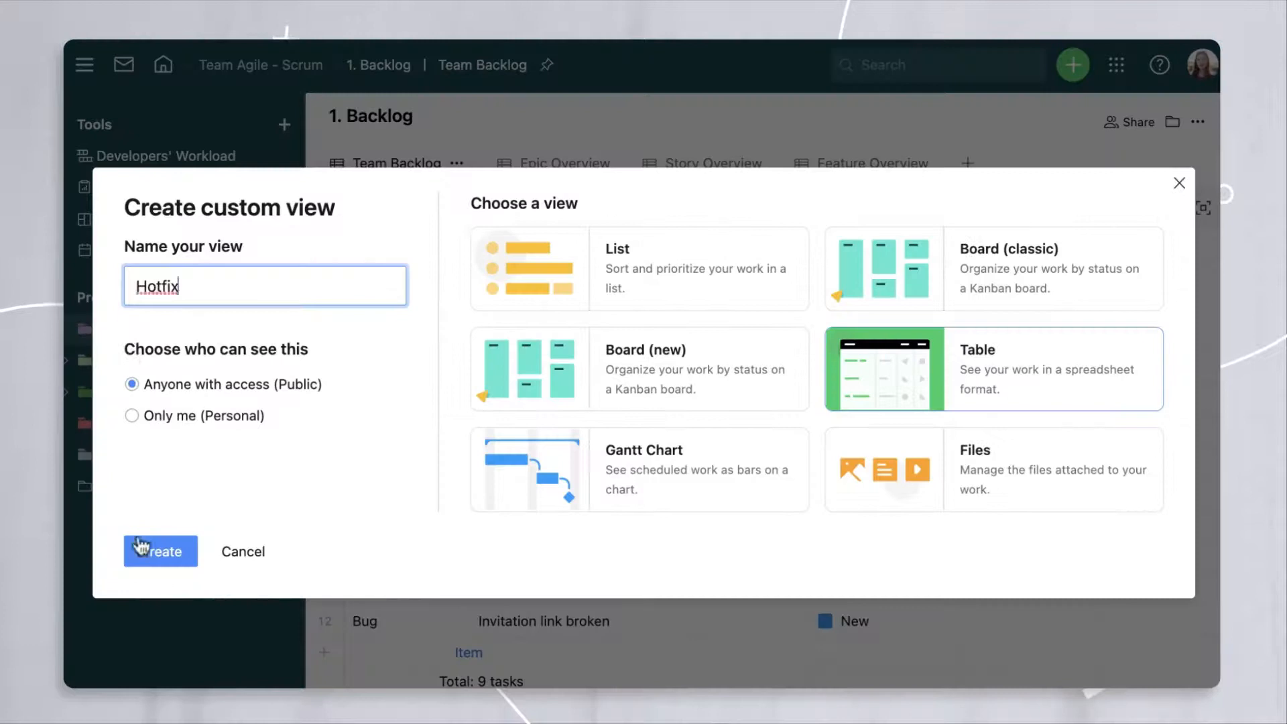
left_click(161, 550)
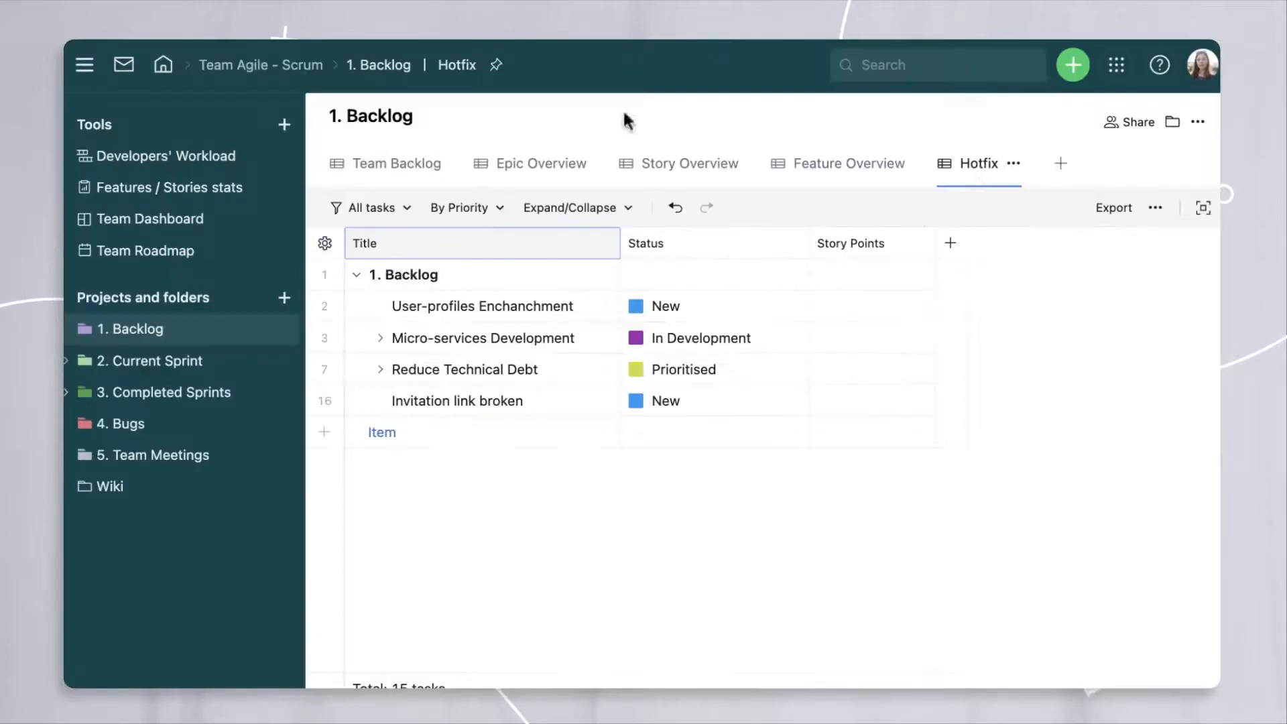
Filter the Hotfix view by custom item type so that it shows only bugs.
left_click(337, 209)
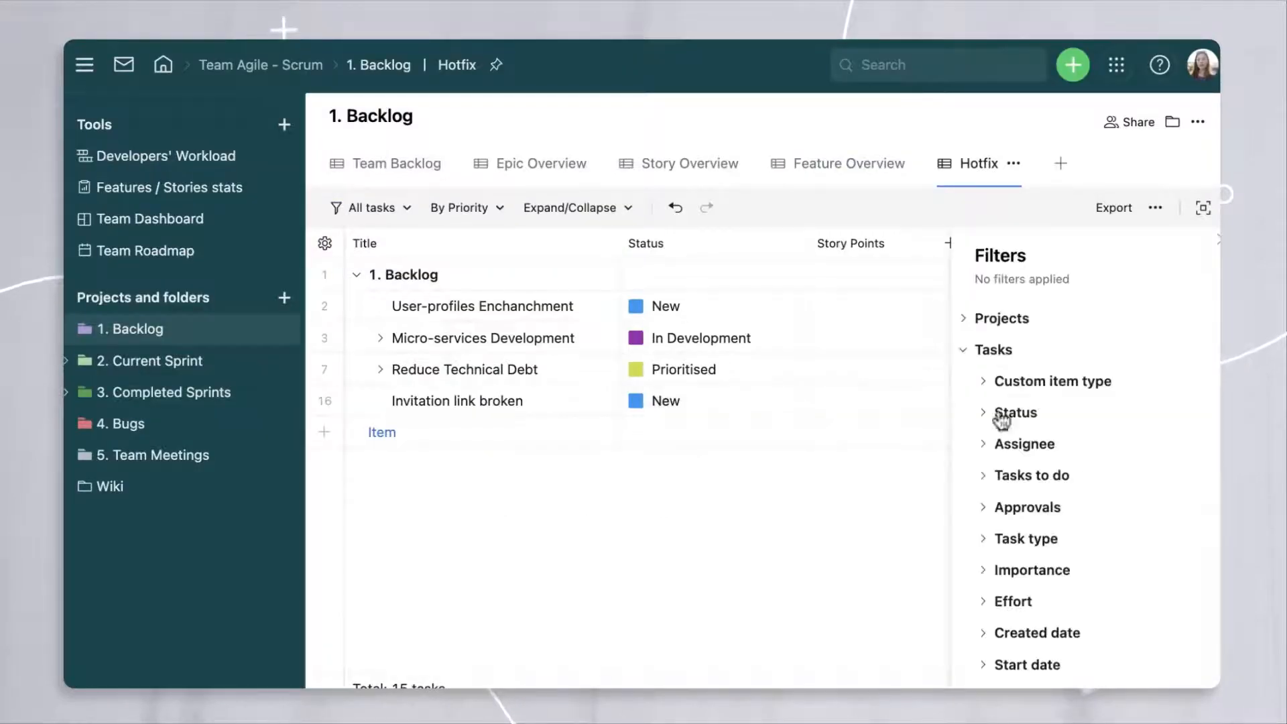
left_click(1063, 384)
left_click(1006, 507)
Add a custom field filter for Business Impact set to Critical and save the changes to the Hotfix view.
scroll(1003, 555, "down", 5)
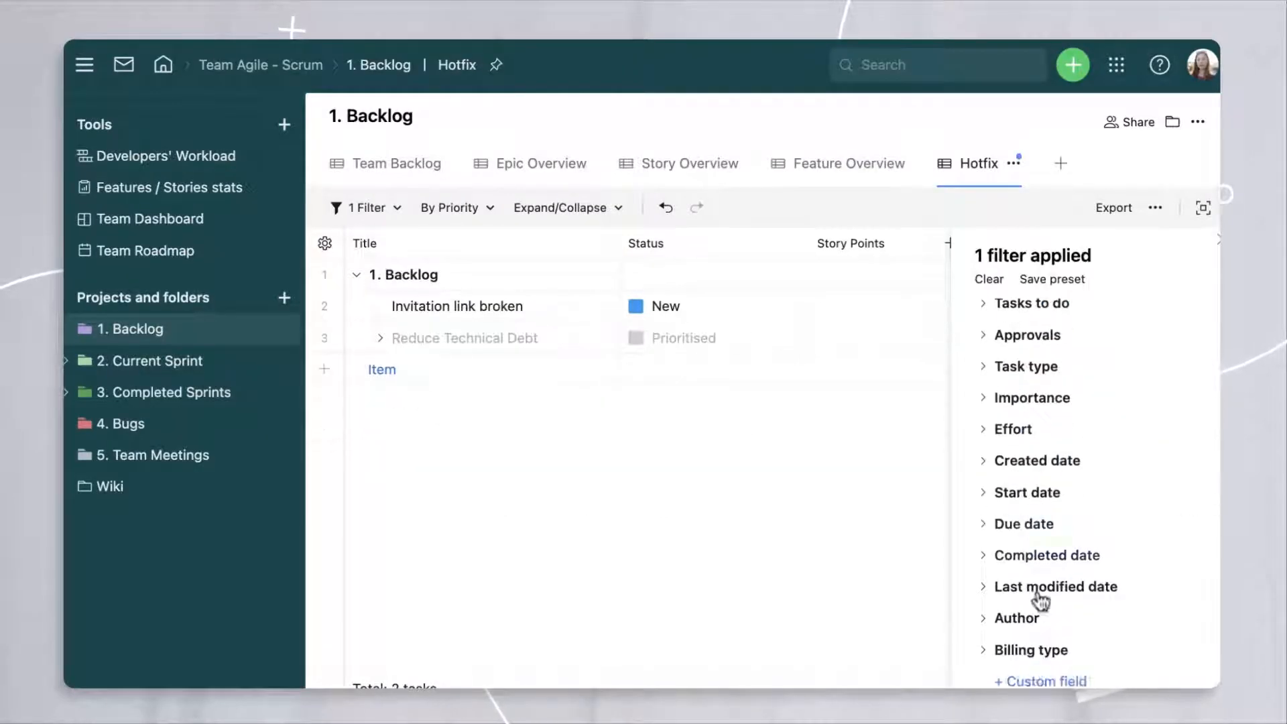
left_click(1036, 682)
left_click(917, 373)
left_click(1052, 558)
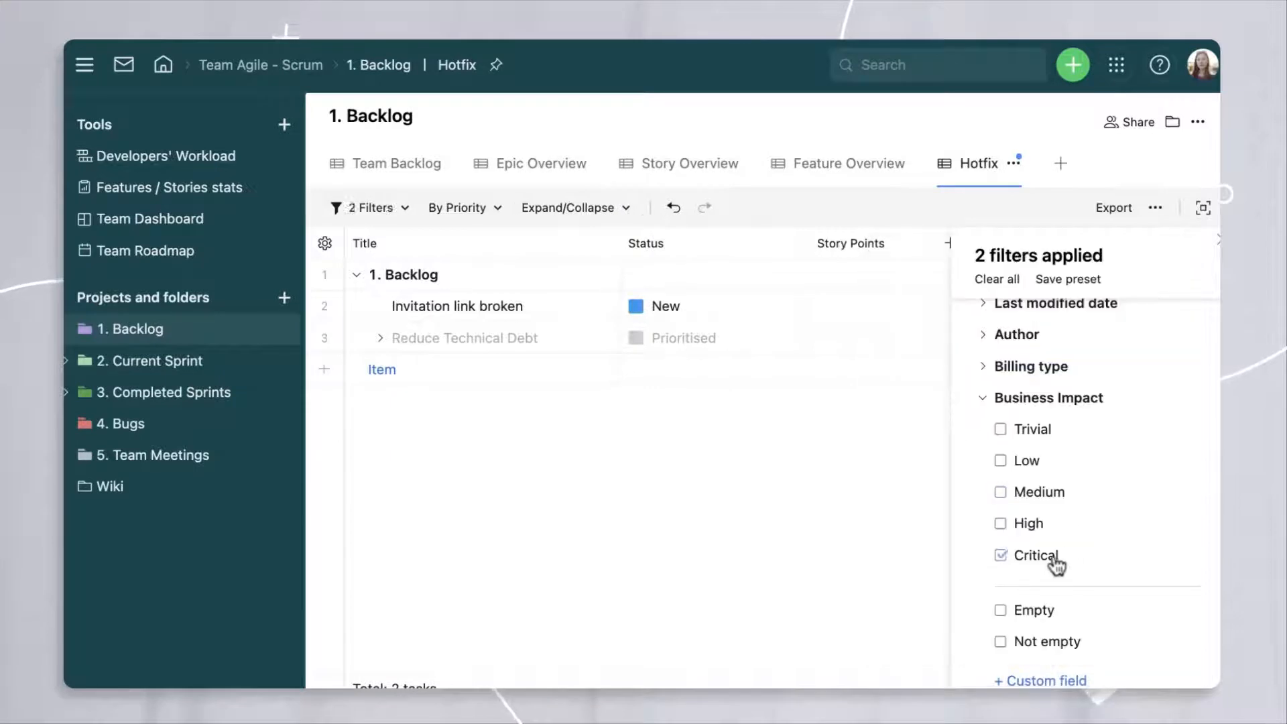
left_click(1014, 163)
left_click(983, 235)
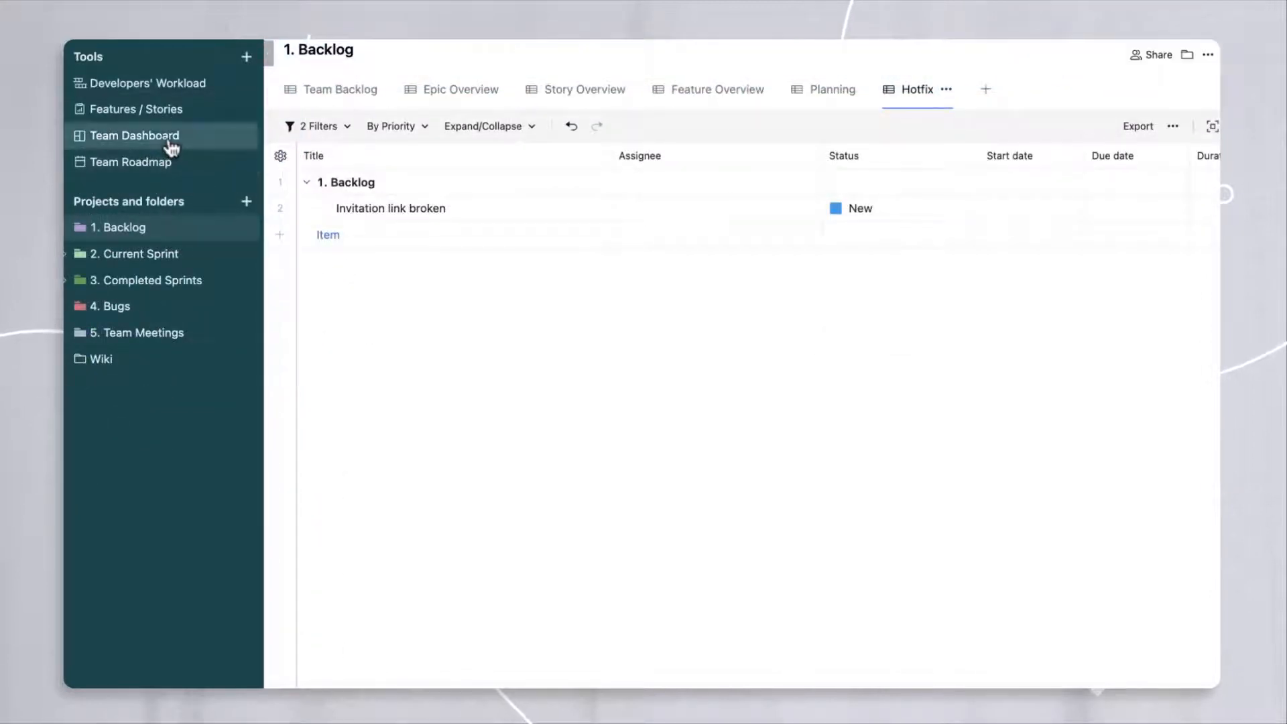
Open the Team Dashboard to examine the sprint work, team action items and bugs to triage.
left_click(171, 145)
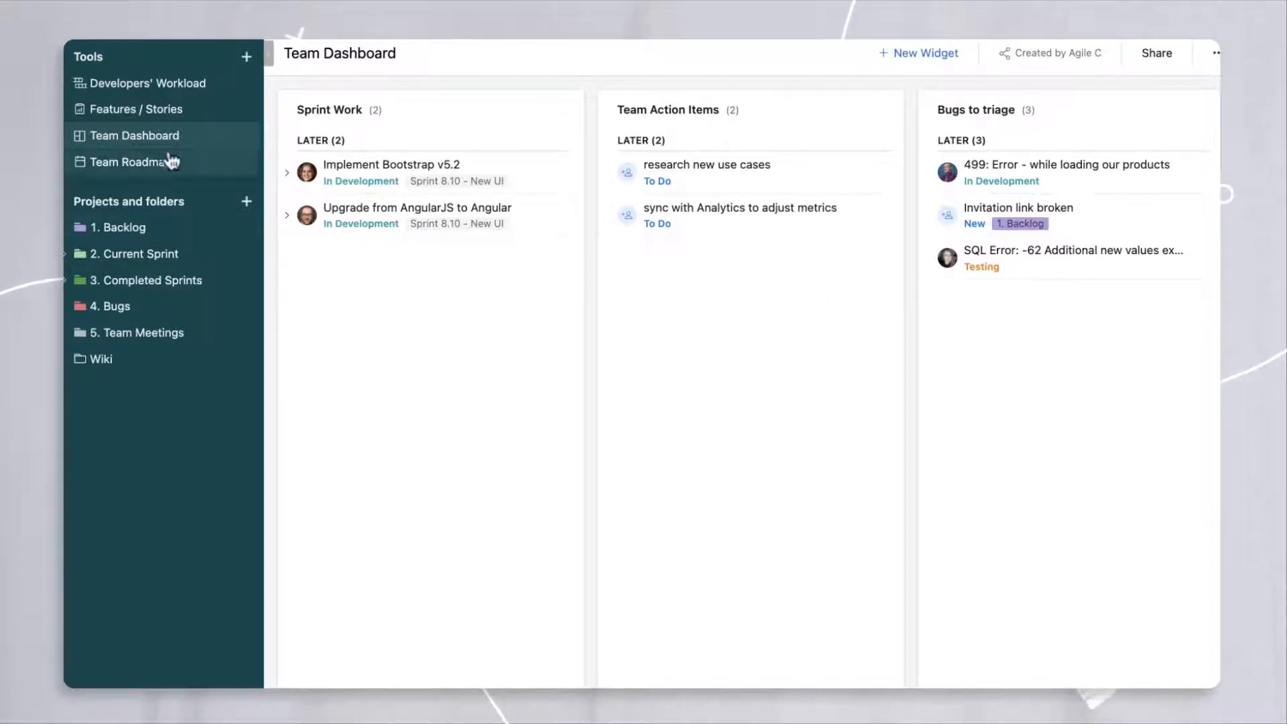
Open the Team Roadmap calendar's layer settings, review the custom item type filter and save the layer.
left_click(148, 170)
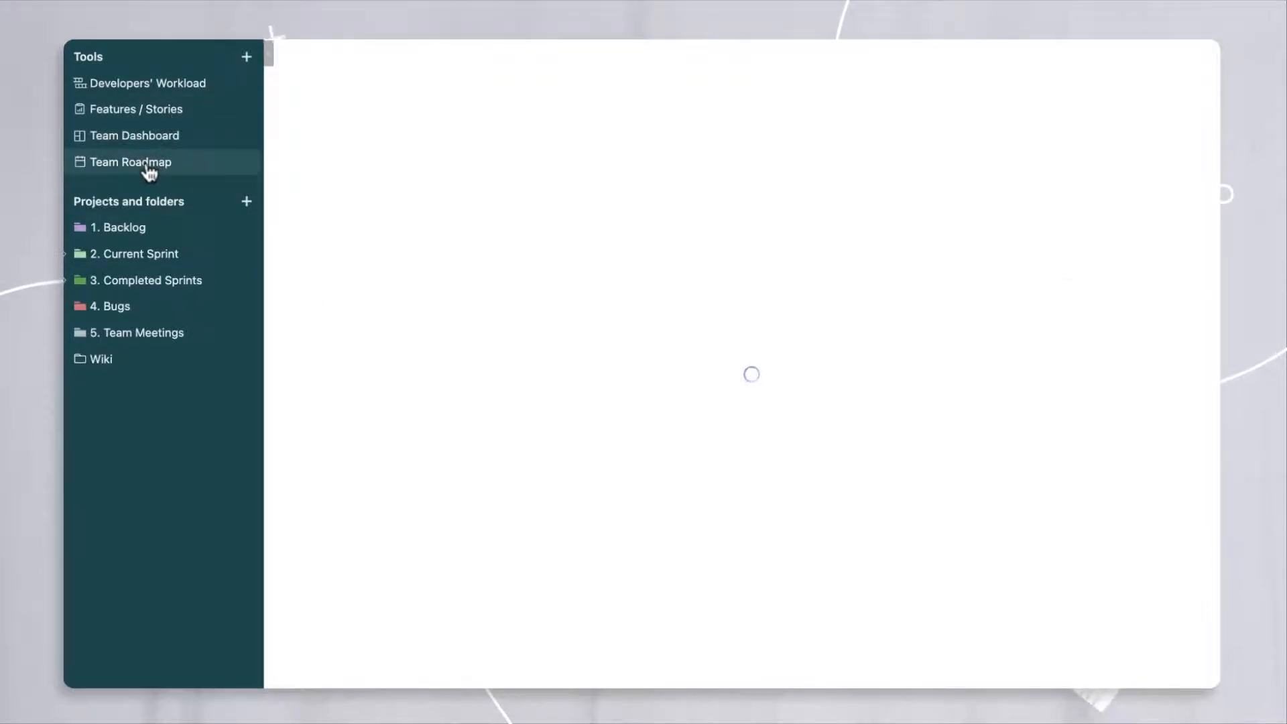
left_click(532, 119)
left_click(553, 179)
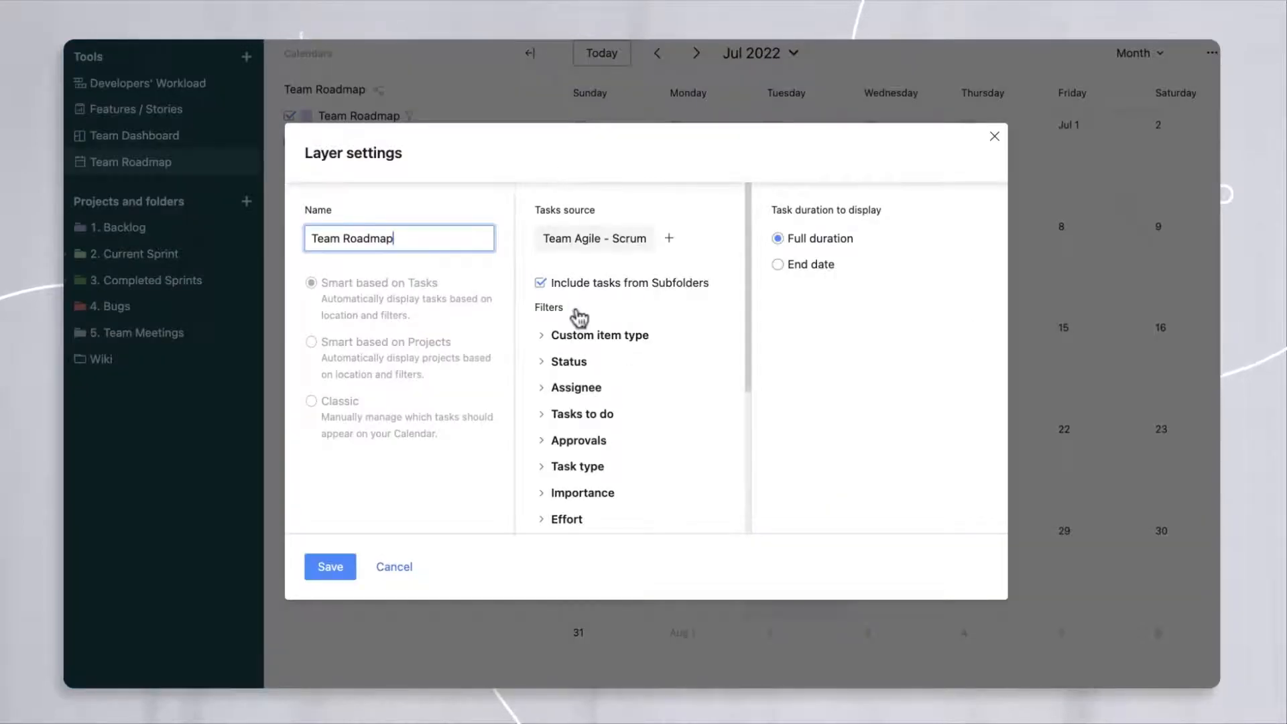
left_click(585, 337)
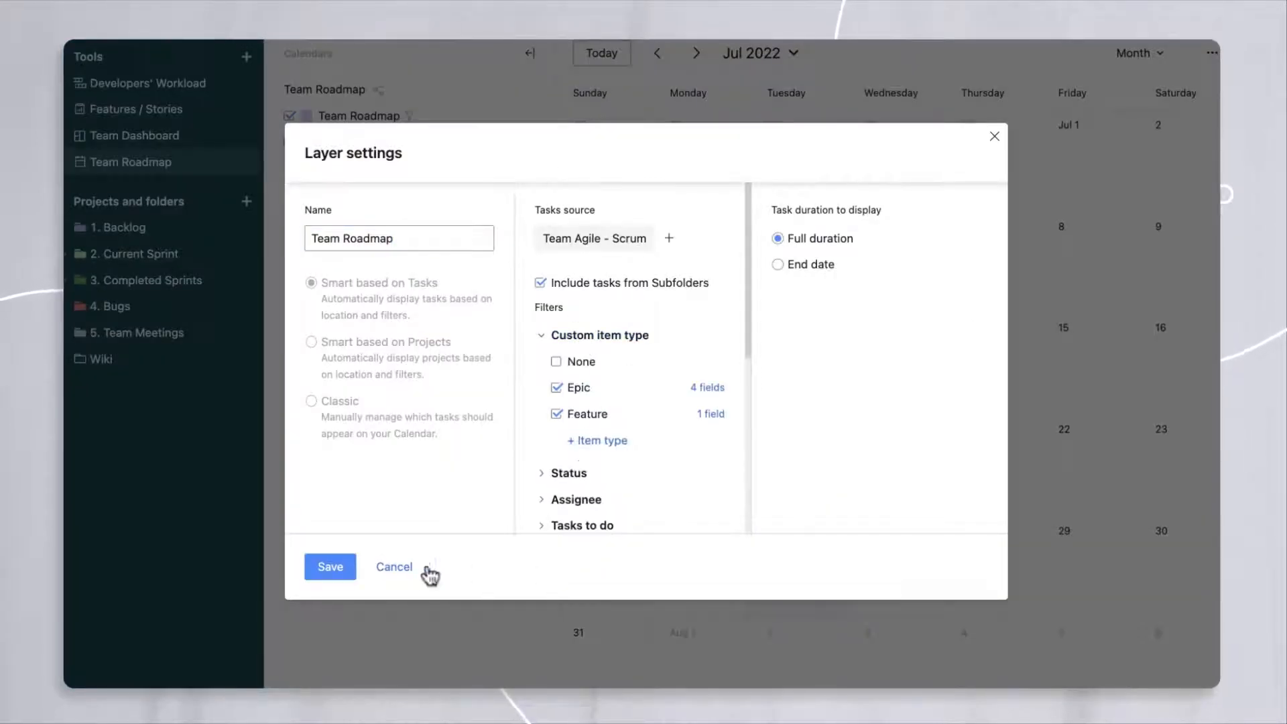
left_click(331, 569)
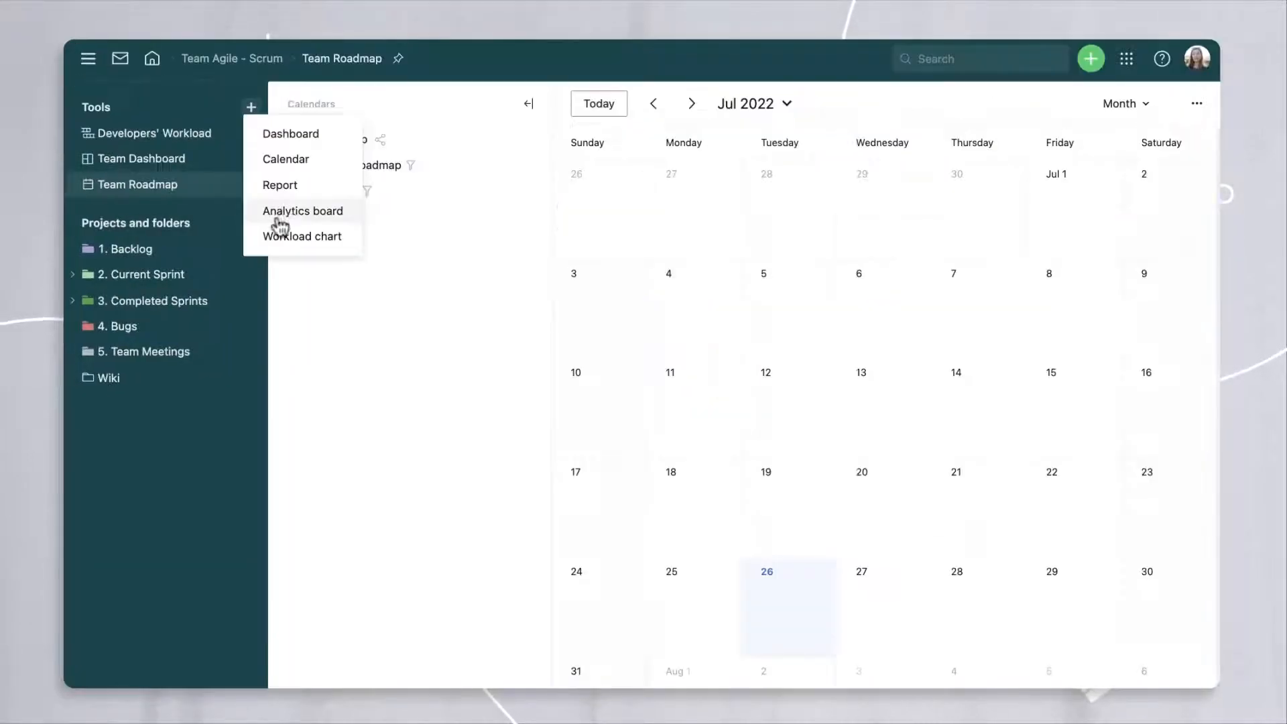
Set up a custom report titled "Features / Stories stats" with the Team Agile - Scrum space as its data source.
left_click(286, 187)
type("Features / Stories stats")
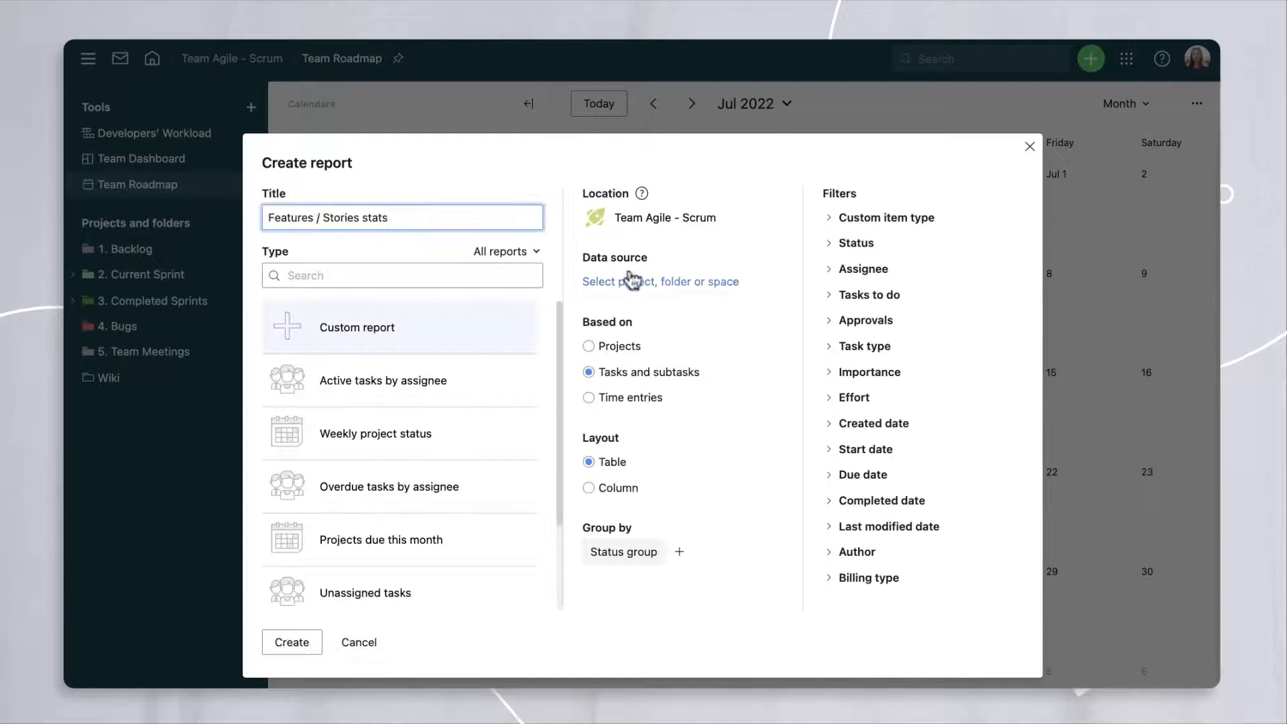
left_click(599, 281)
Filter the report by the custom item types Story, Epic and Feature, and create it.
left_click(879, 217)
left_click(871, 269)
left_click(868, 299)
left_click(885, 346)
left_click(801, 461)
left_click(277, 644)
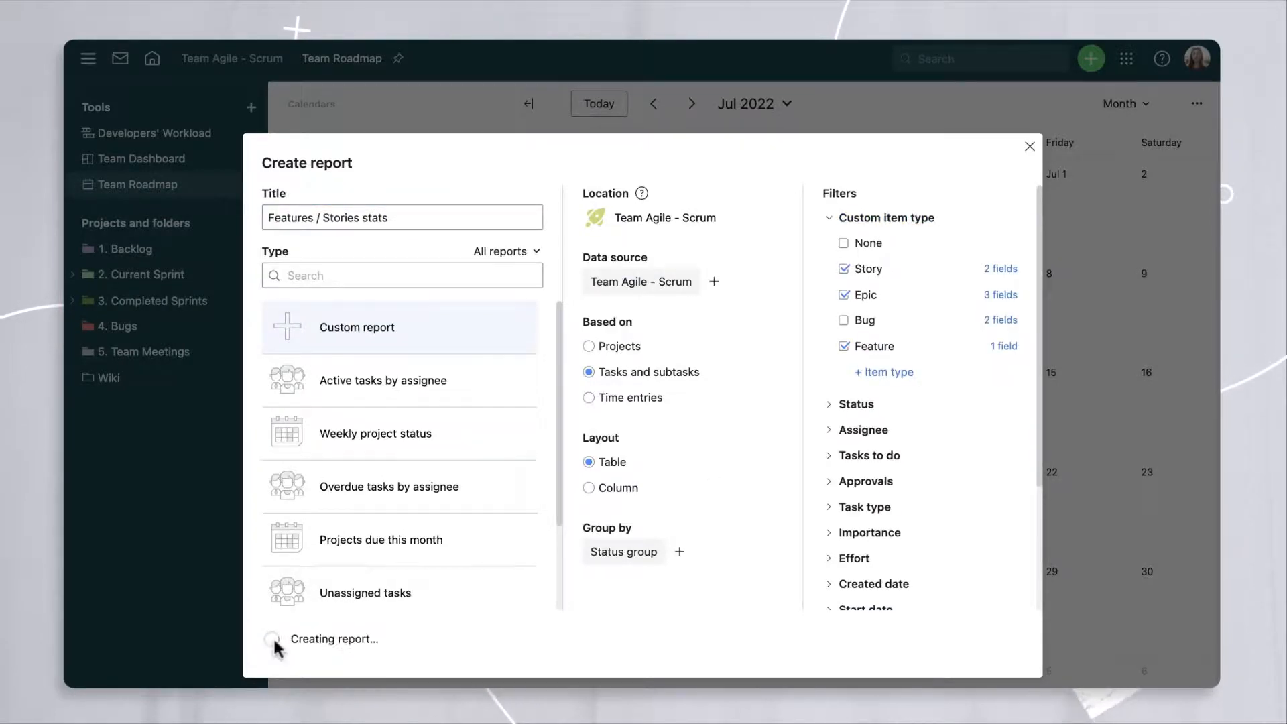
Group the Features / Stories stats report by Item type, Status group and Quarter Planned.
left_click(344, 142)
scroll(365, 510, "down", 4)
left_click(362, 523)
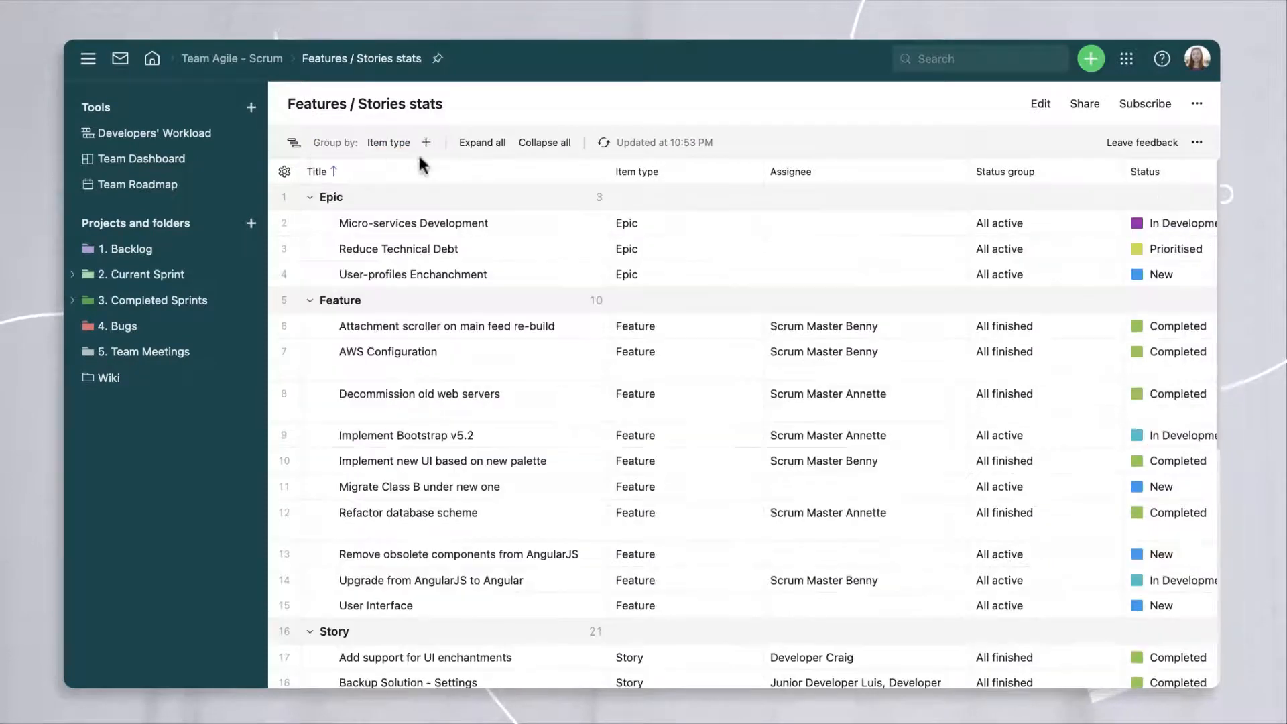
left_click(429, 142)
left_click(469, 282)
left_click(494, 143)
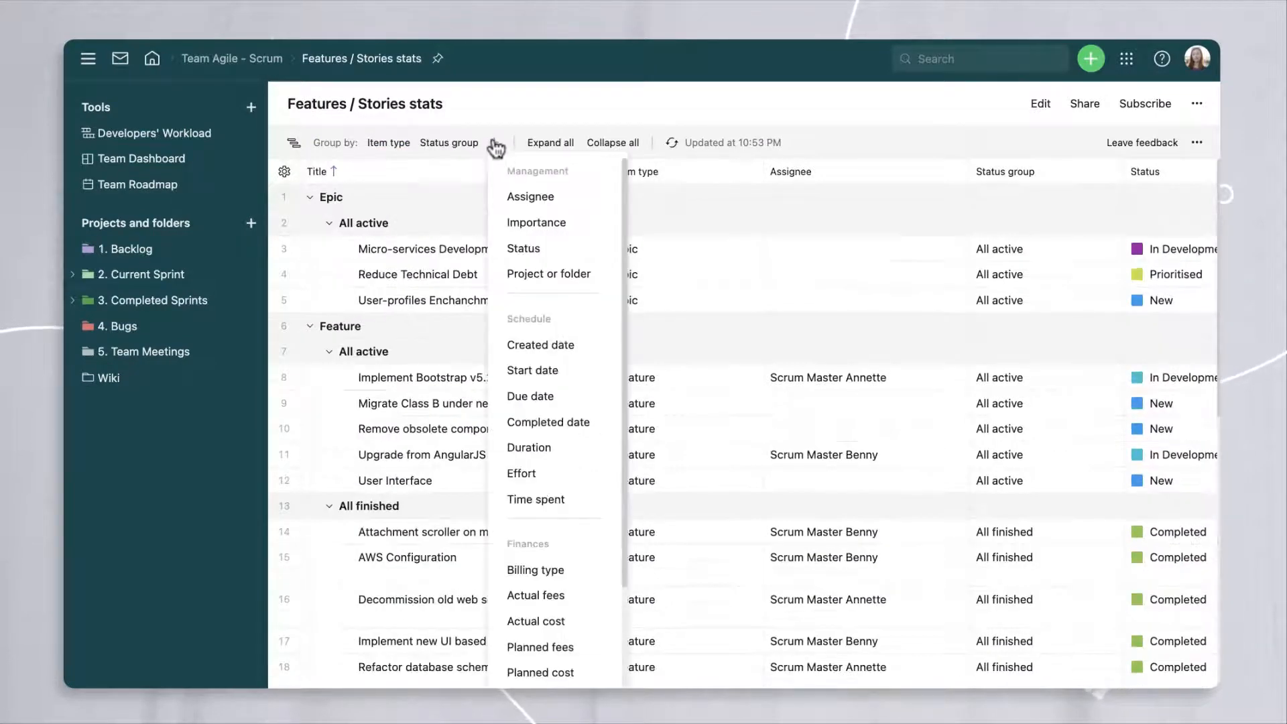
scroll(516, 523, "down", 3)
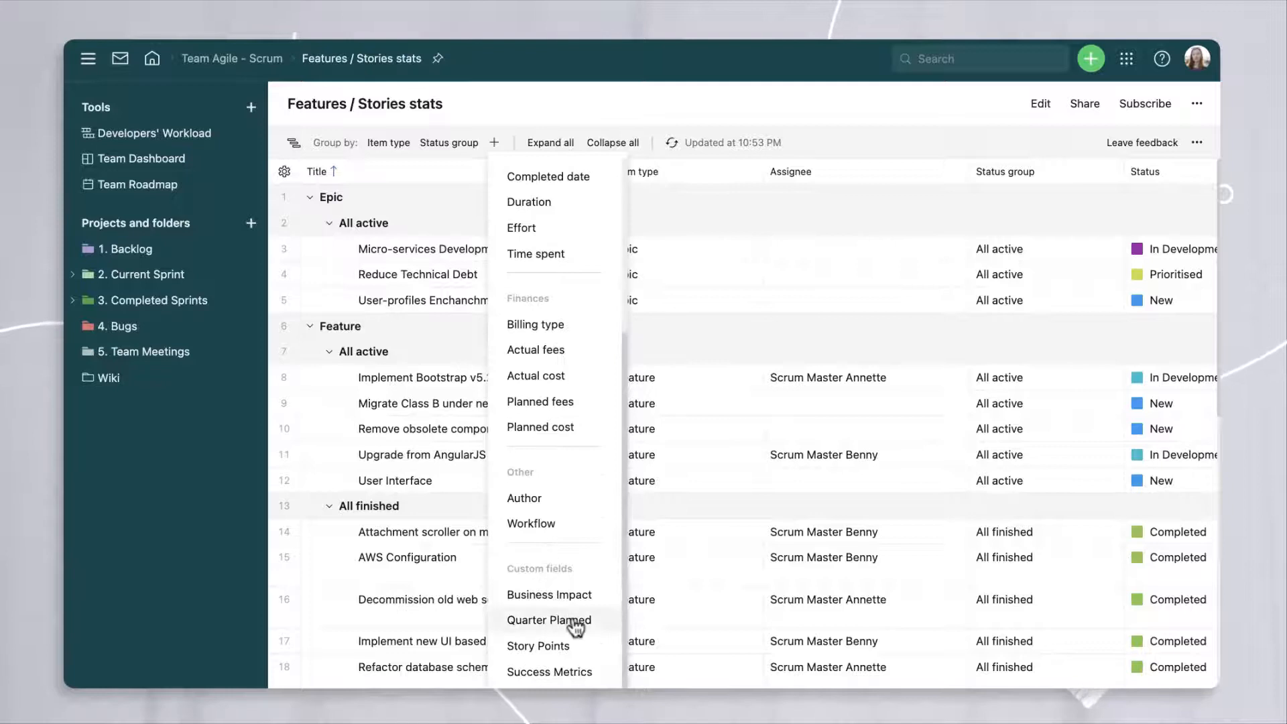
left_click(561, 623)
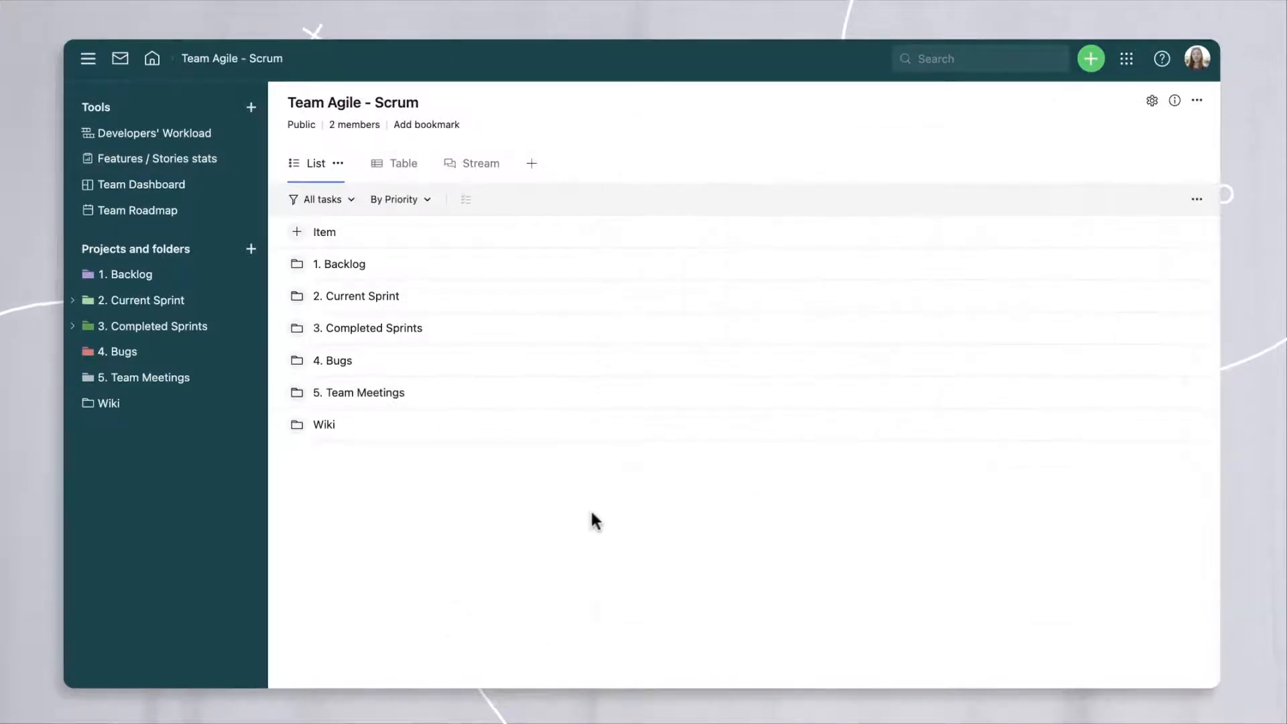
Open the automation rules in the Team Agile - Scrum space settings.
left_click(1152, 102)
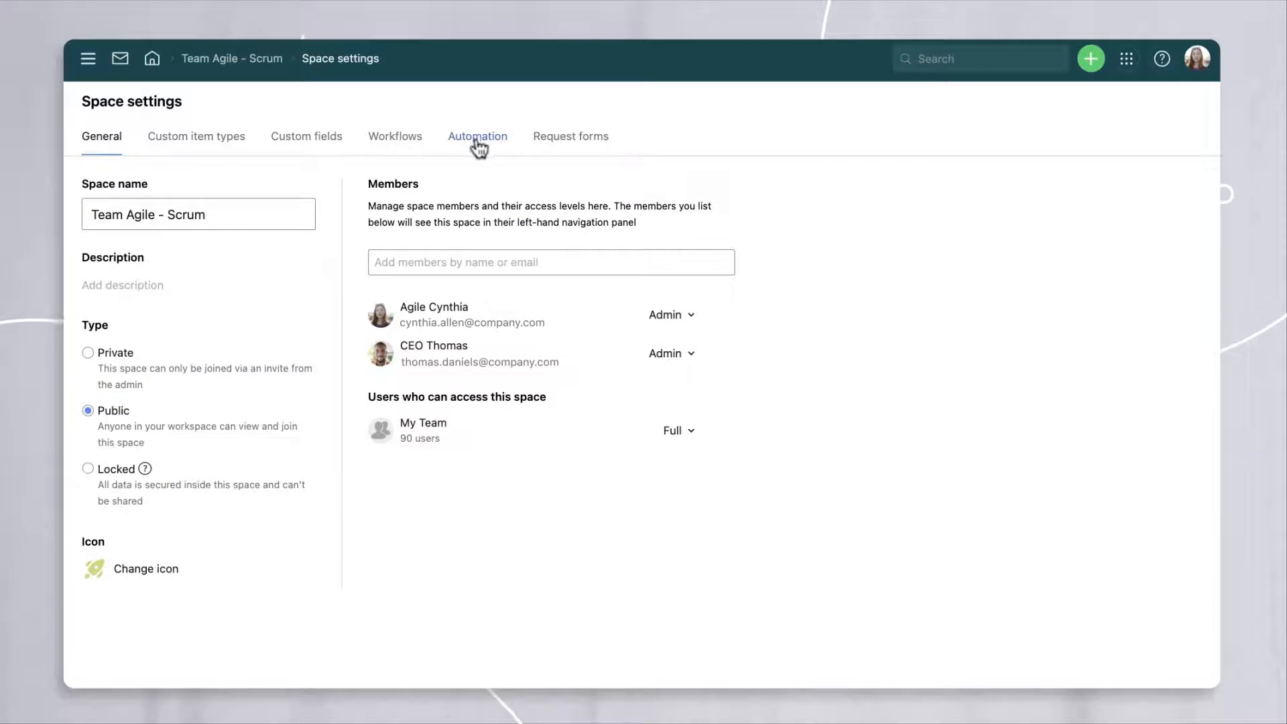
left_click(478, 140)
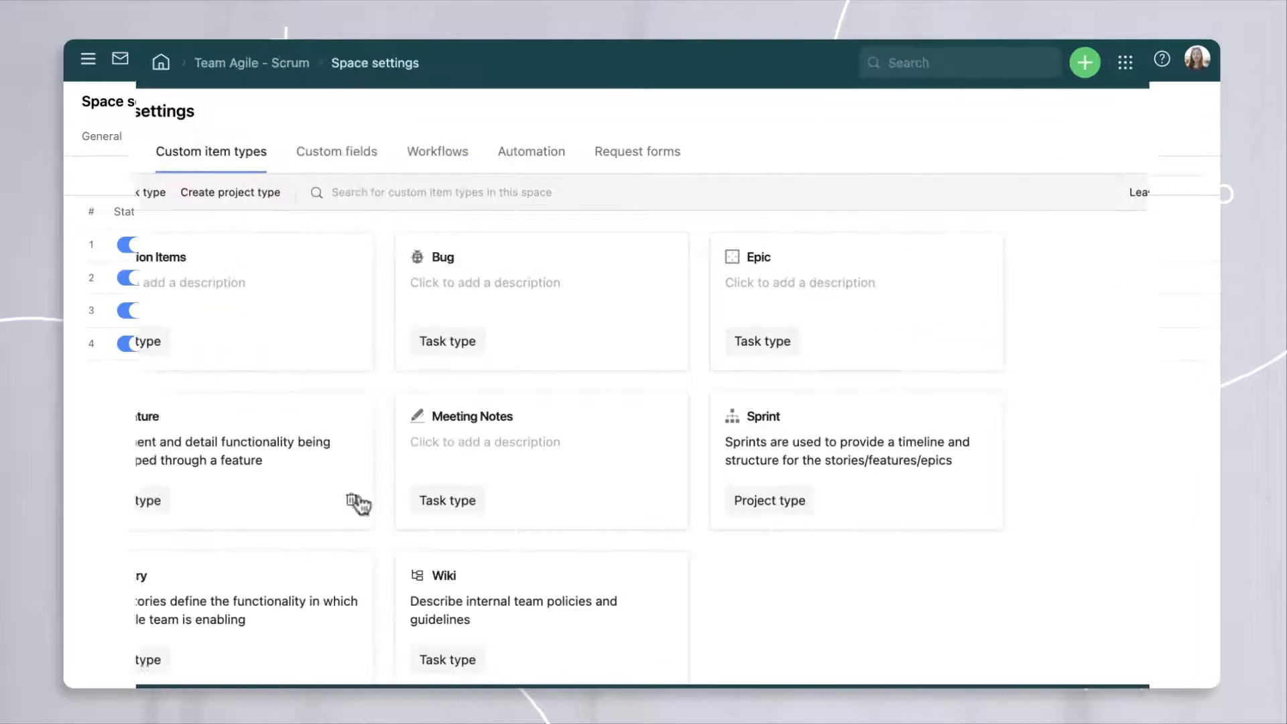
Review the automation rules of the Bug custom item type and return to the space's automation rules list.
left_click(449, 337)
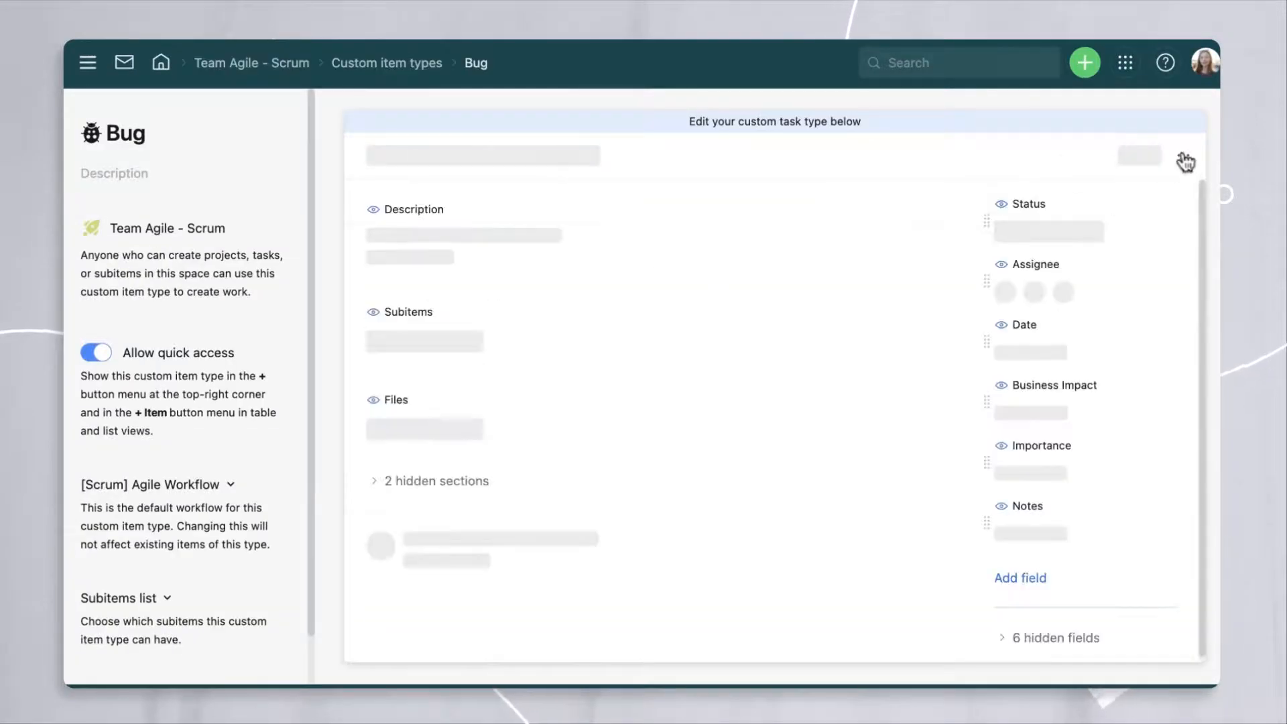
left_click(1185, 162)
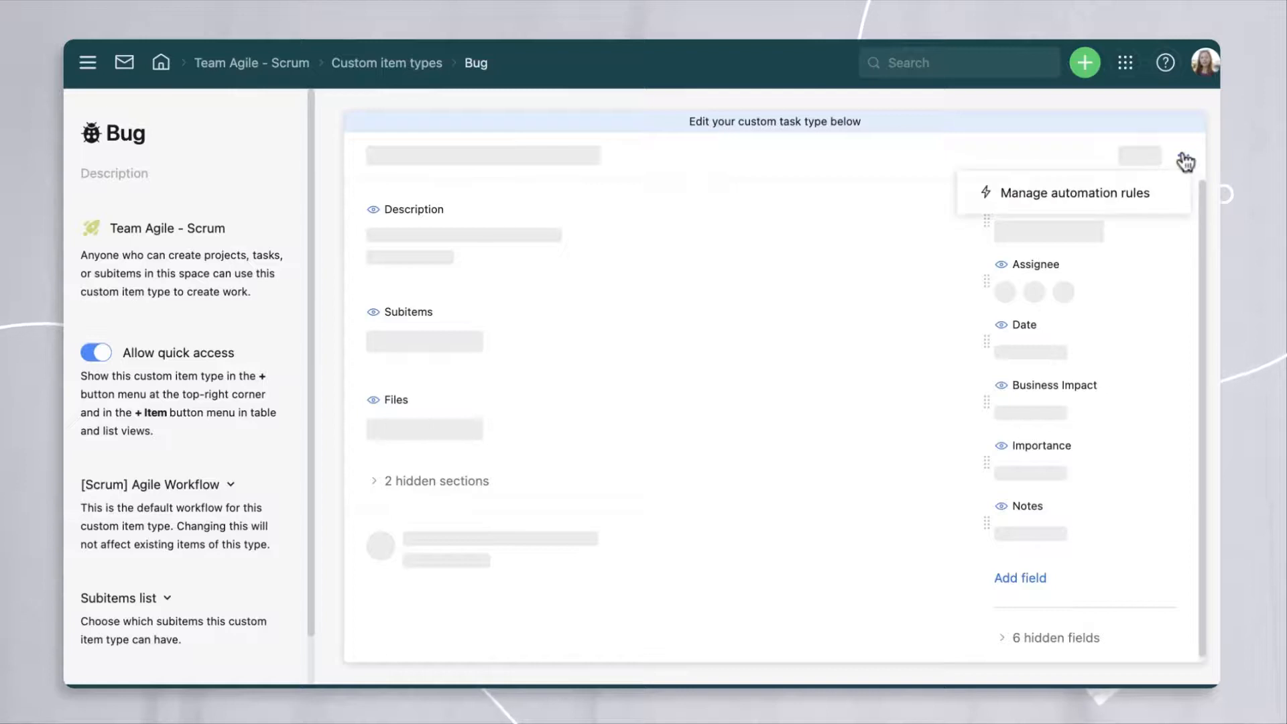
left_click(1147, 200)
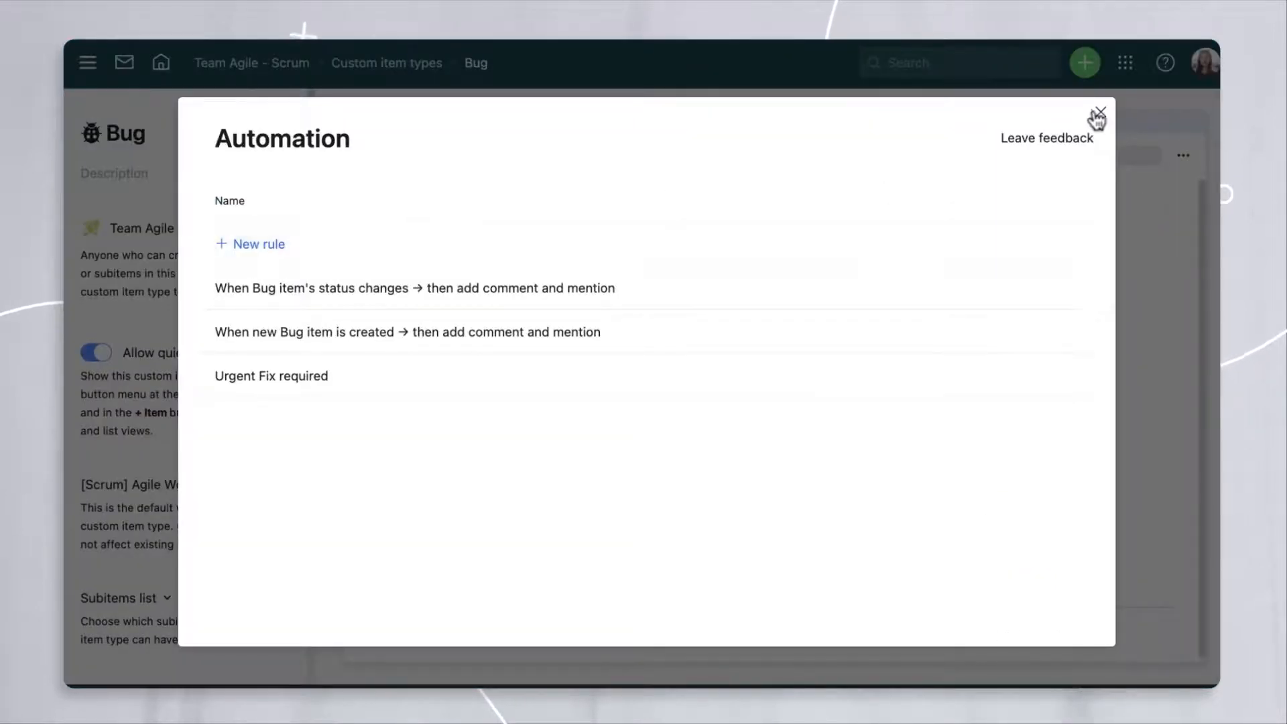
left_click(1101, 112)
left_click(382, 67)
left_click(515, 150)
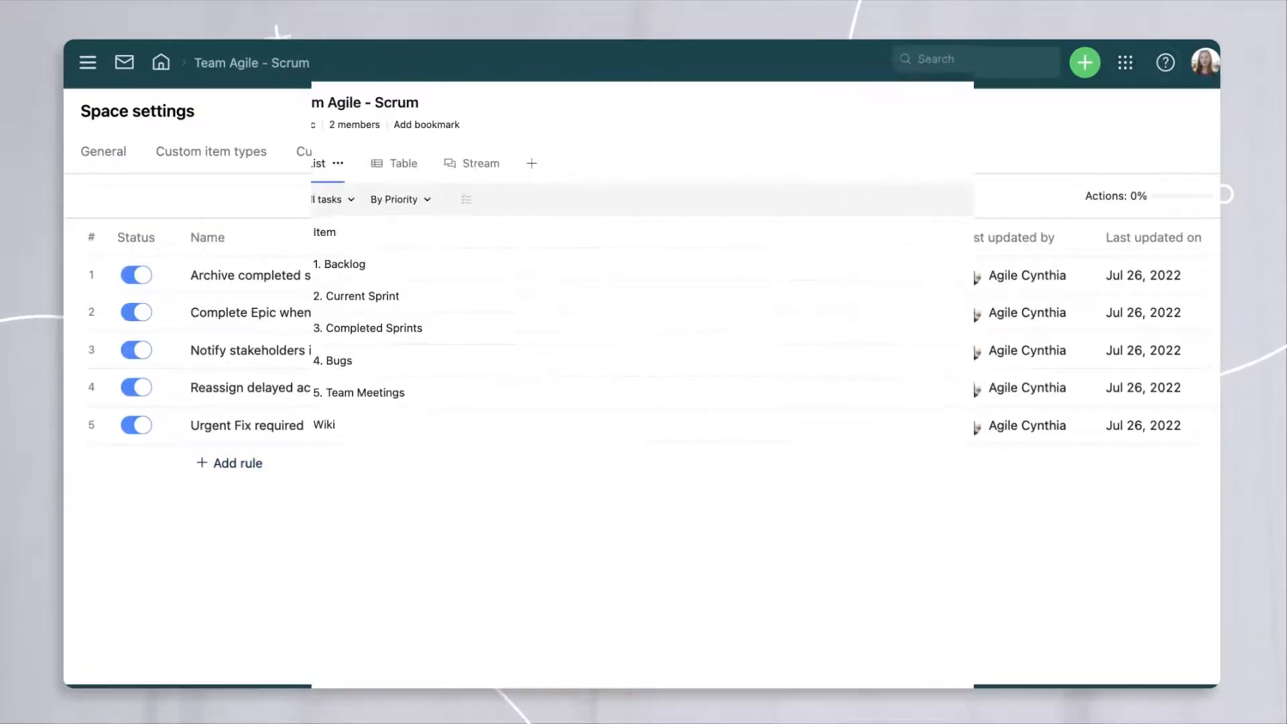
Open the "Invitation link broken" bug from the 4. Bugs folder, set its Business Impact to Critical and check its activity stream.
left_click(141, 354)
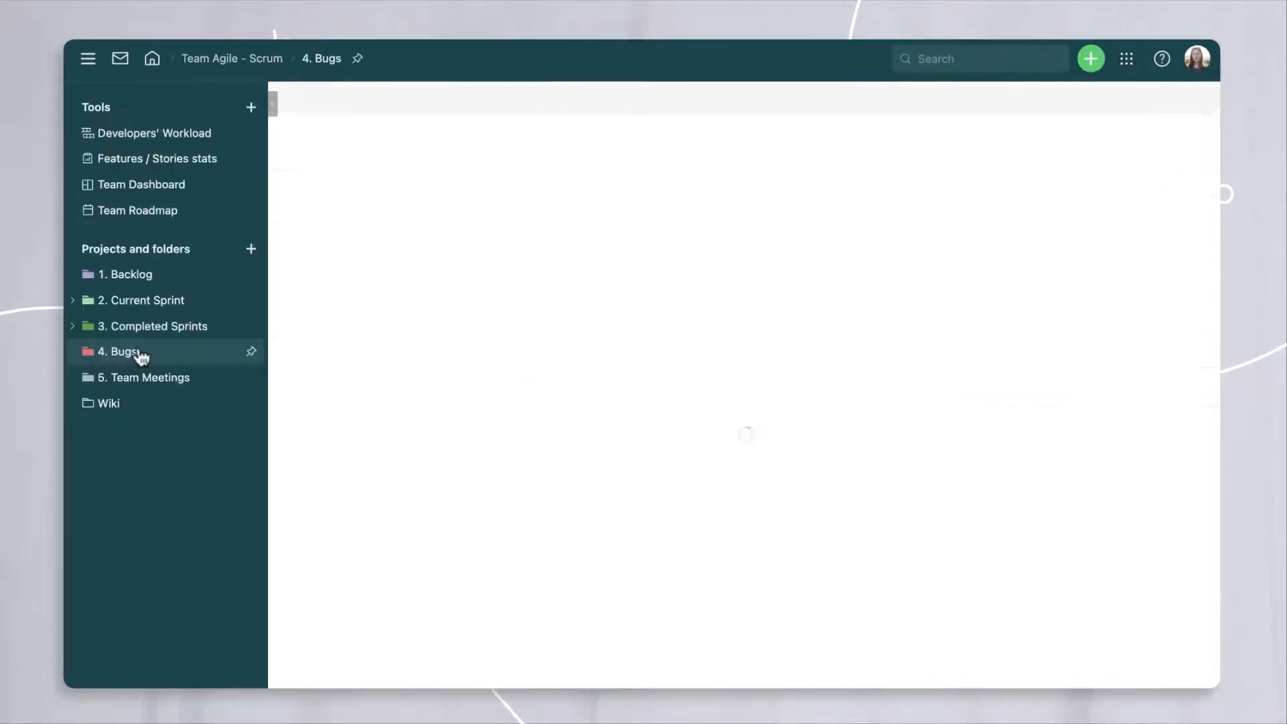
left_click(433, 351)
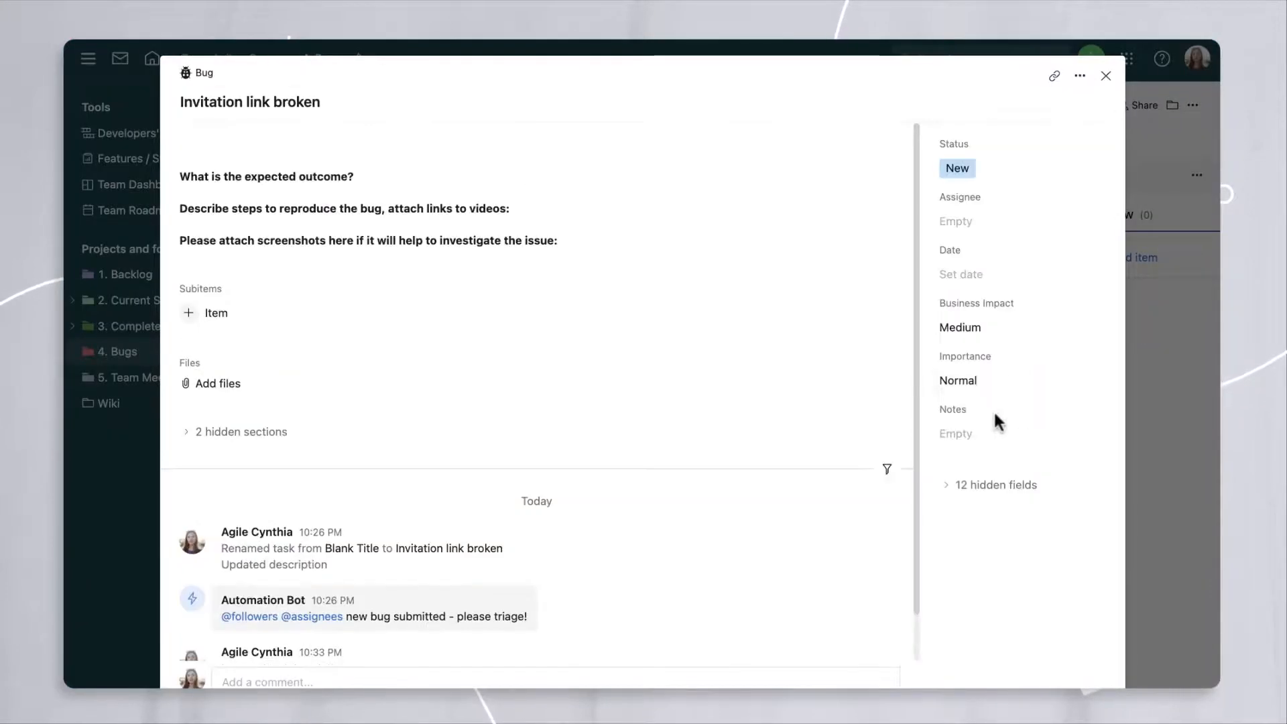
left_click(979, 335)
left_click(966, 460)
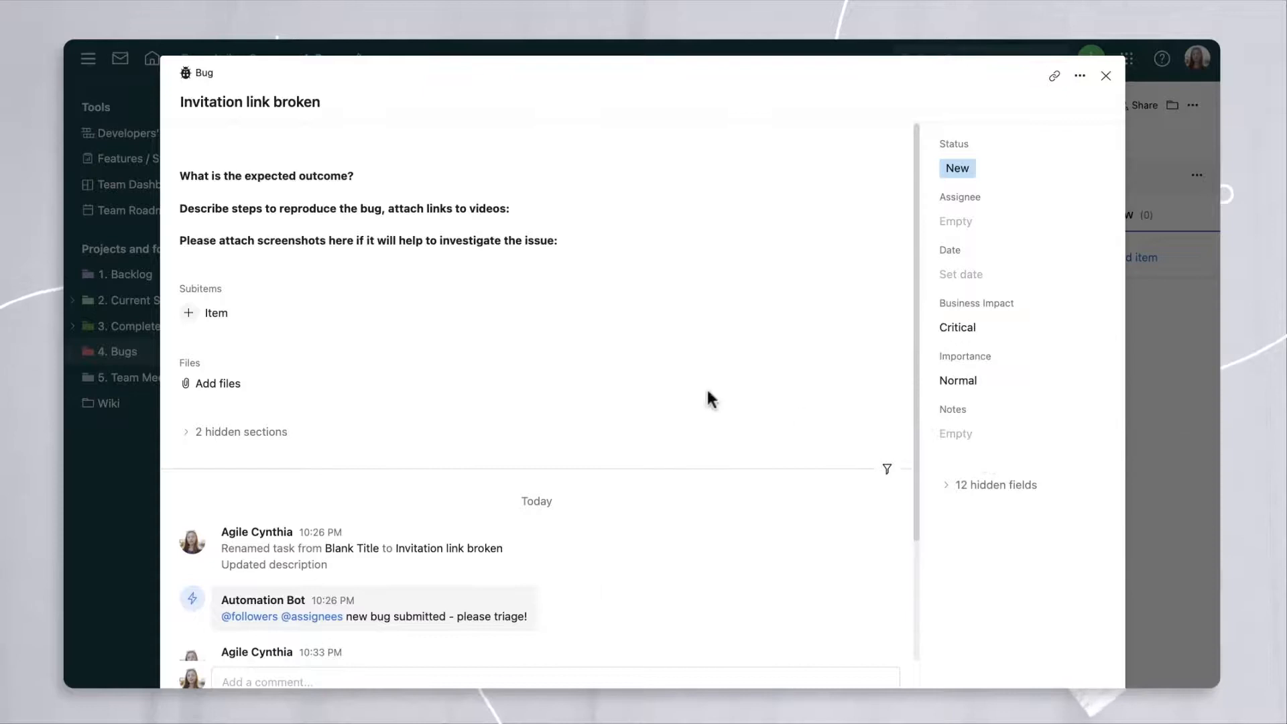
scroll(696, 393, "down", 3)
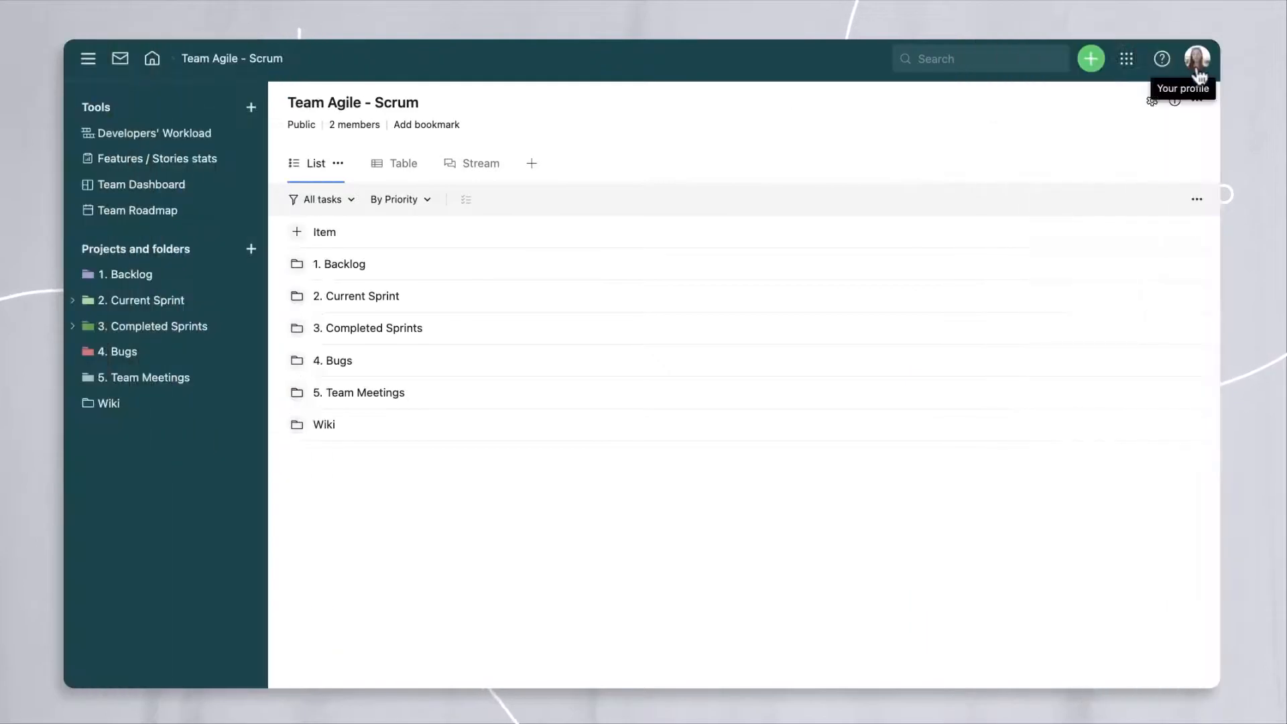
Create an account-wide custom task type named "Wiki" in the account settings and return to the custom item types list.
left_click(1199, 74)
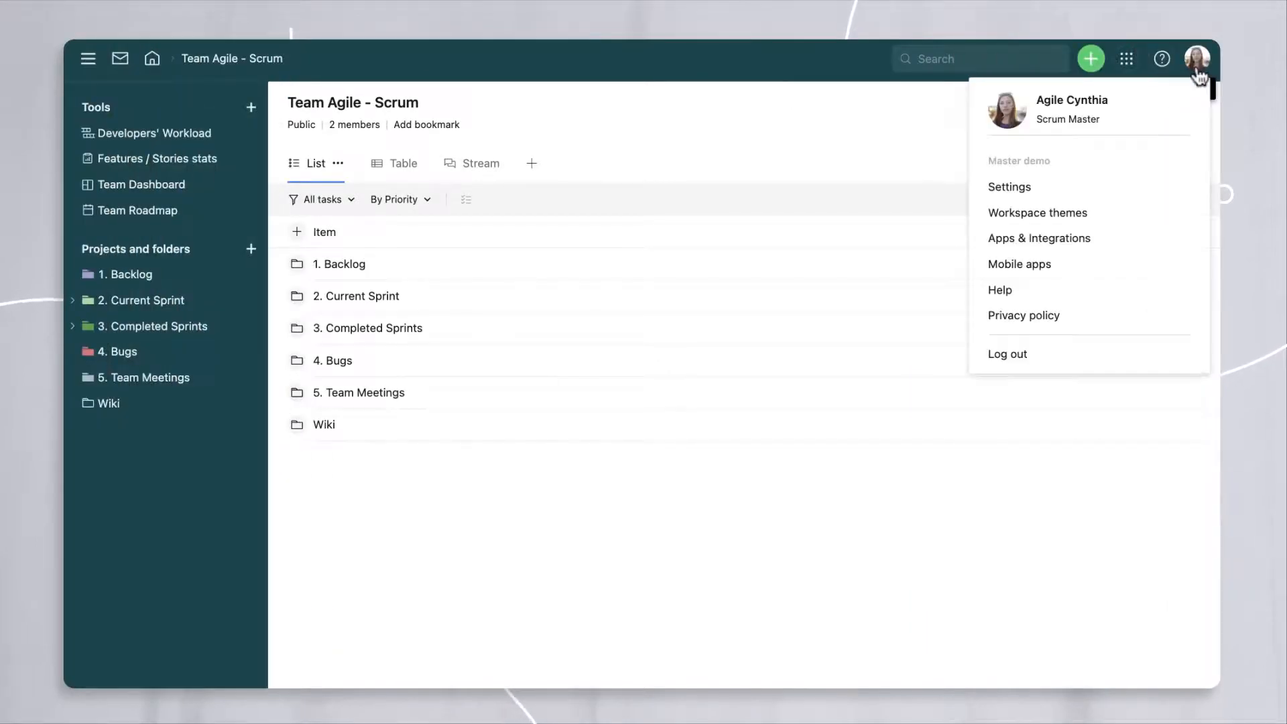
left_click(1012, 187)
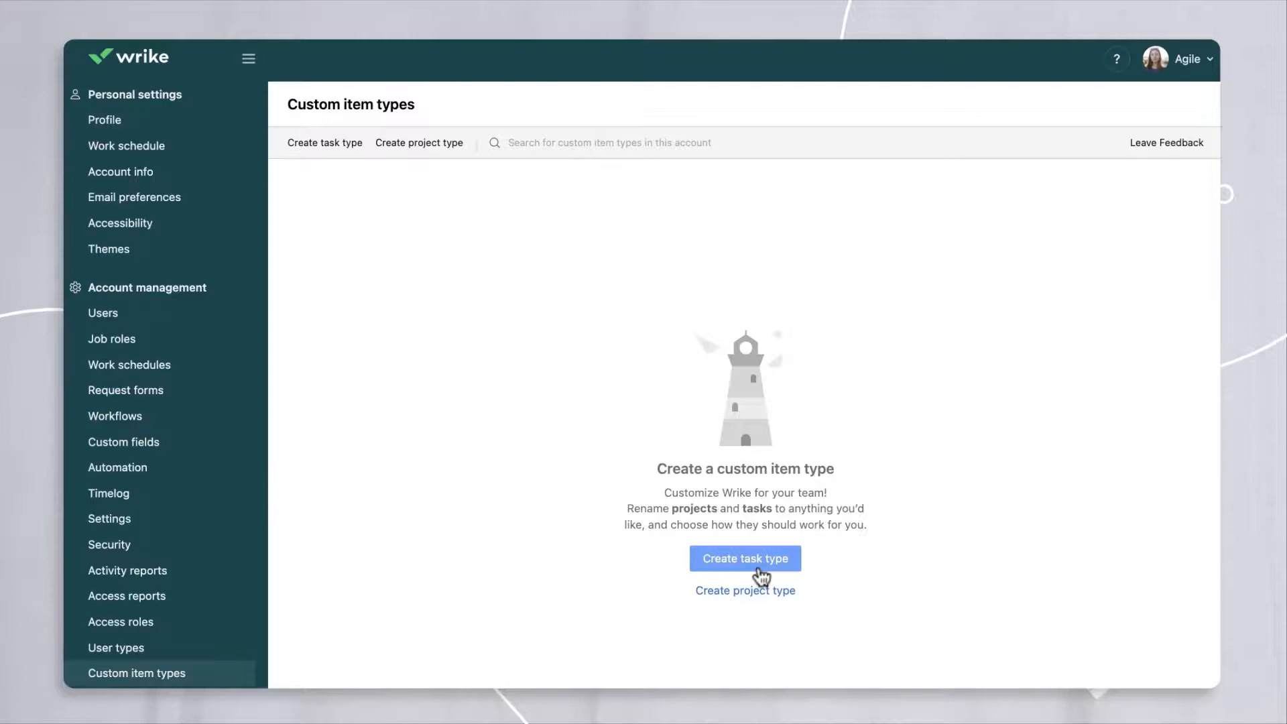
left_click(761, 567)
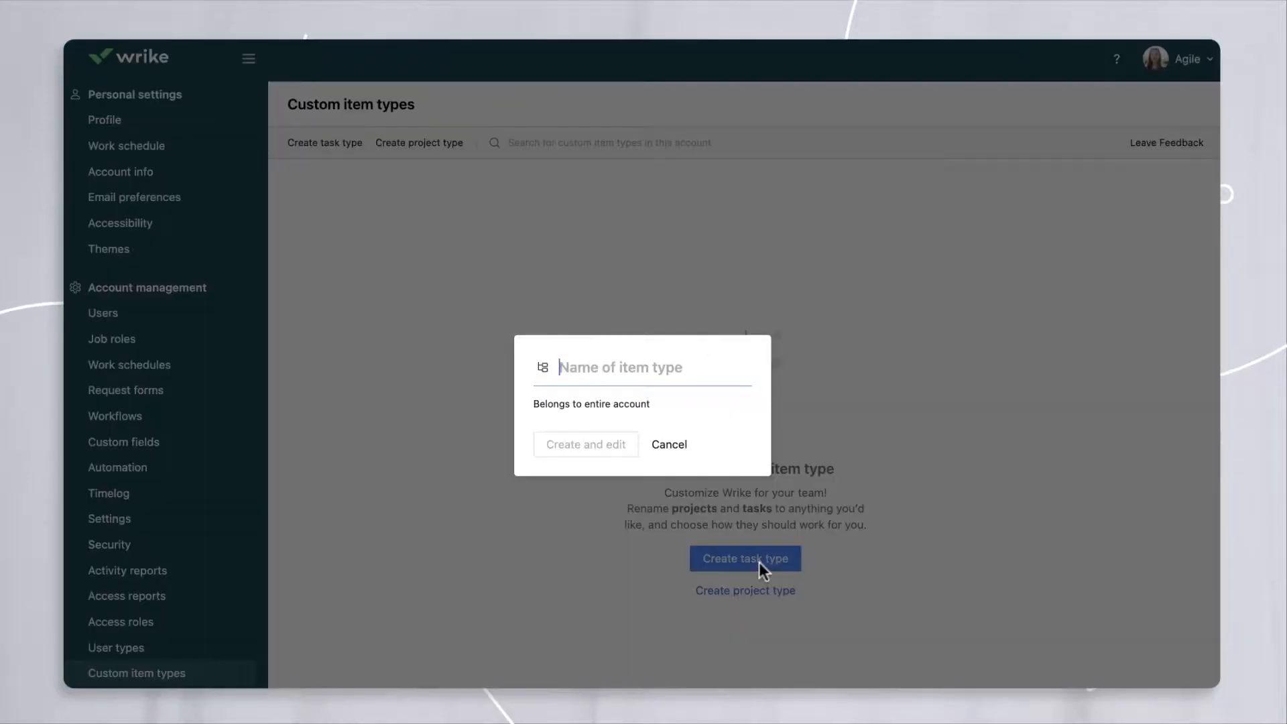
type("W")
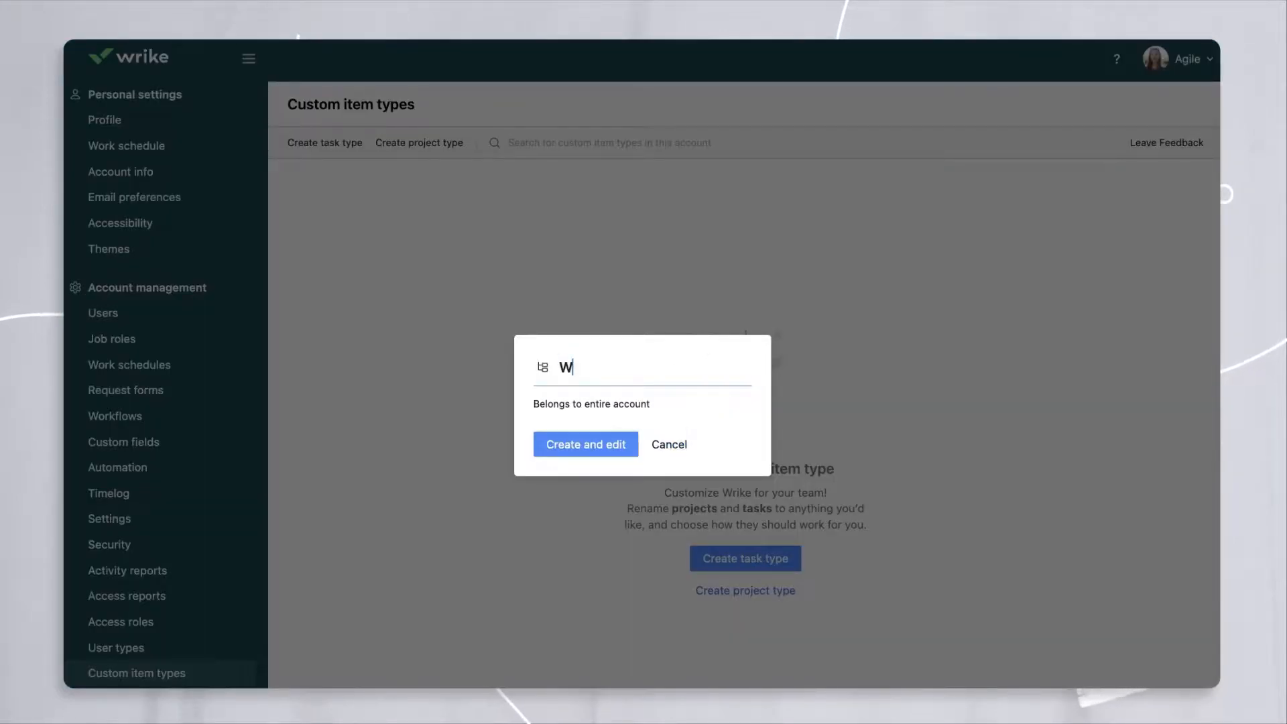
type("iki")
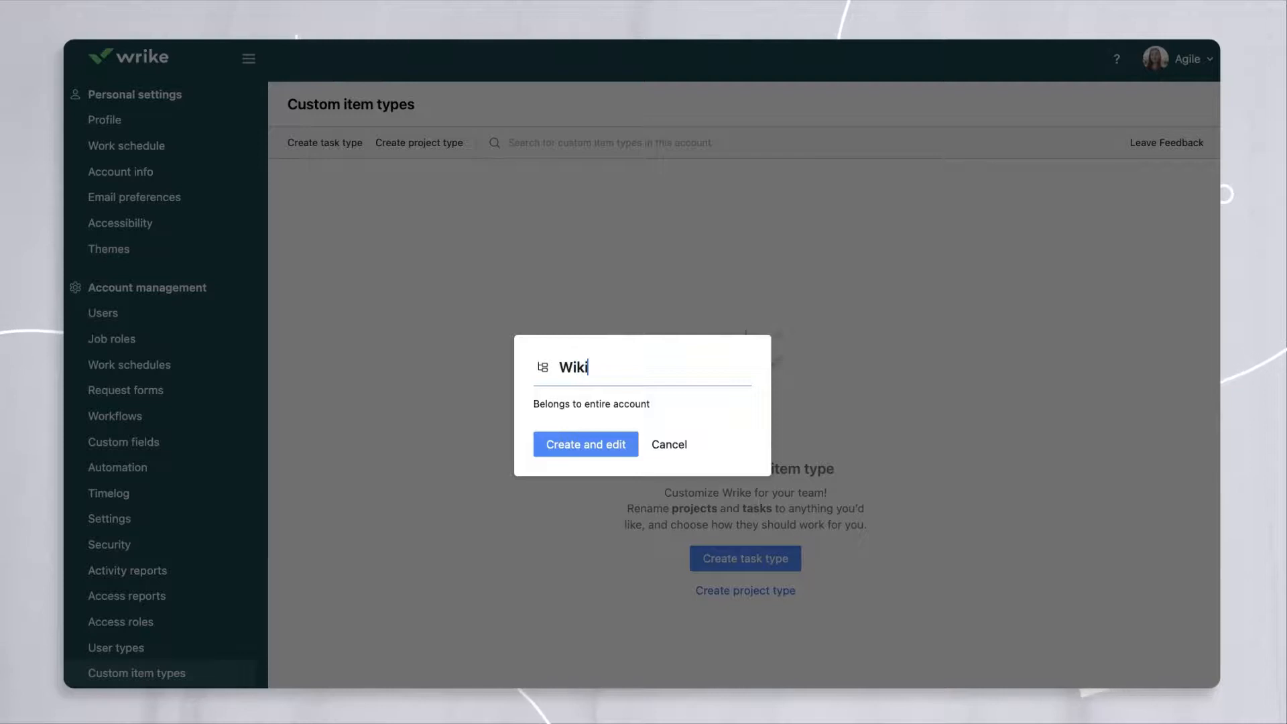
left_click(594, 449)
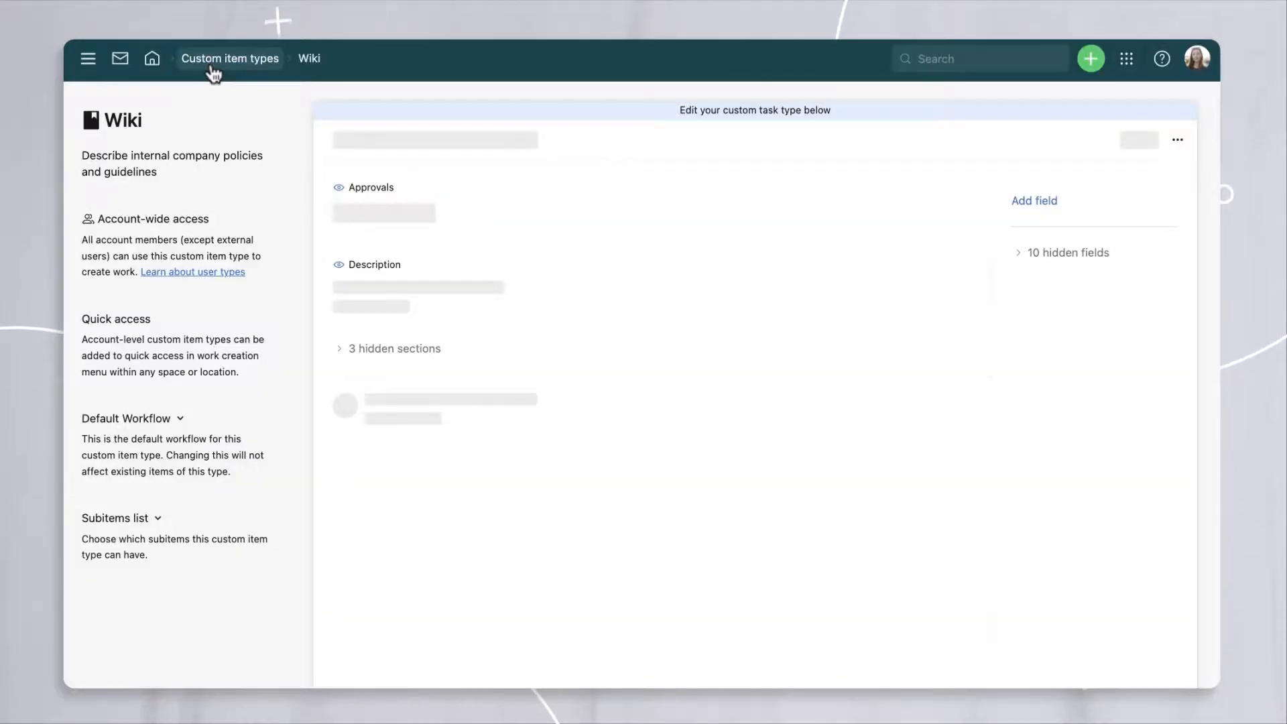
left_click(212, 67)
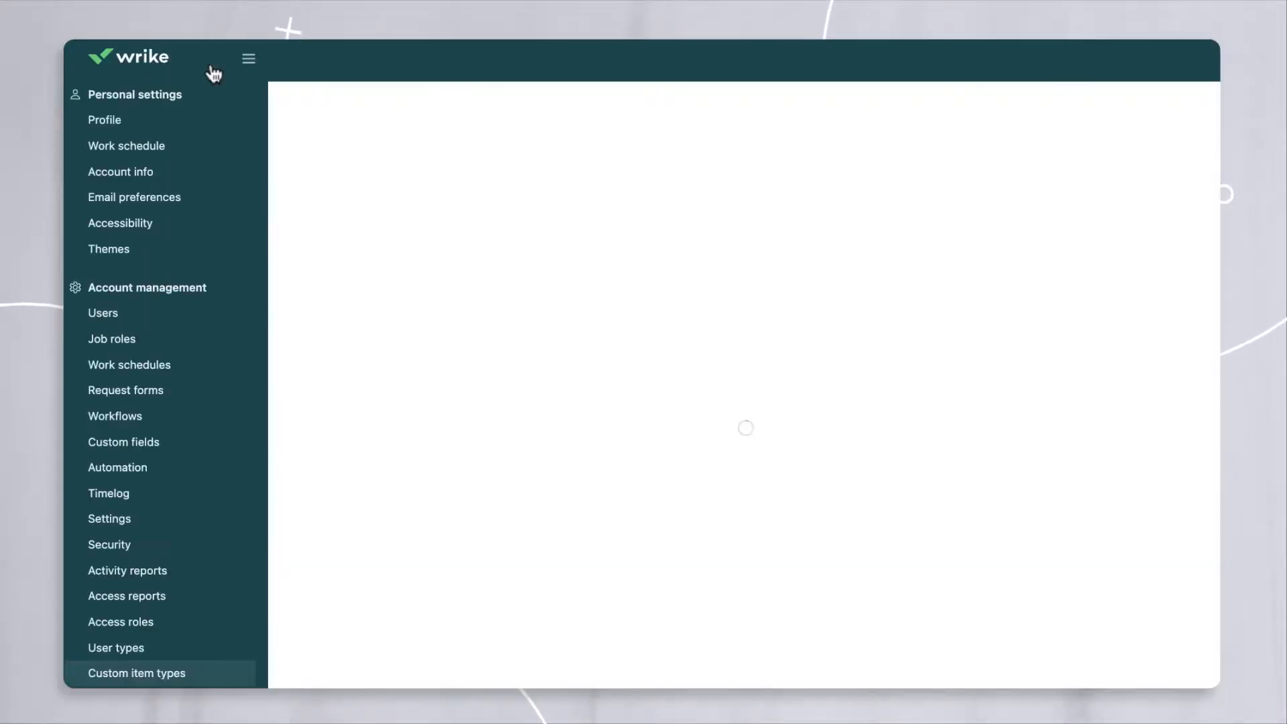